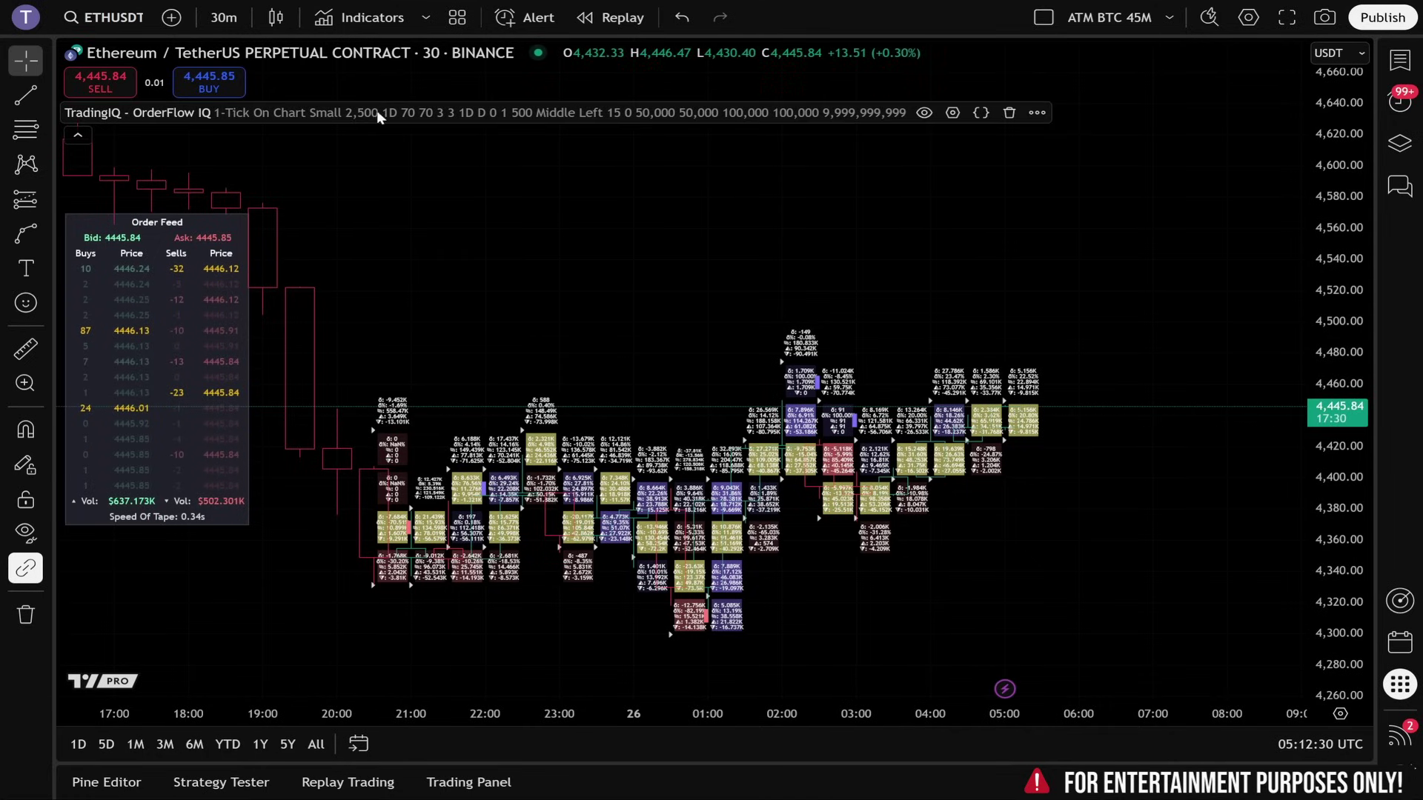
# In the OrderFlow IQ settings, choose 1-Tick data granularity and the Bar Delta Stats indicator preset
pyautogui.click(948, 114)
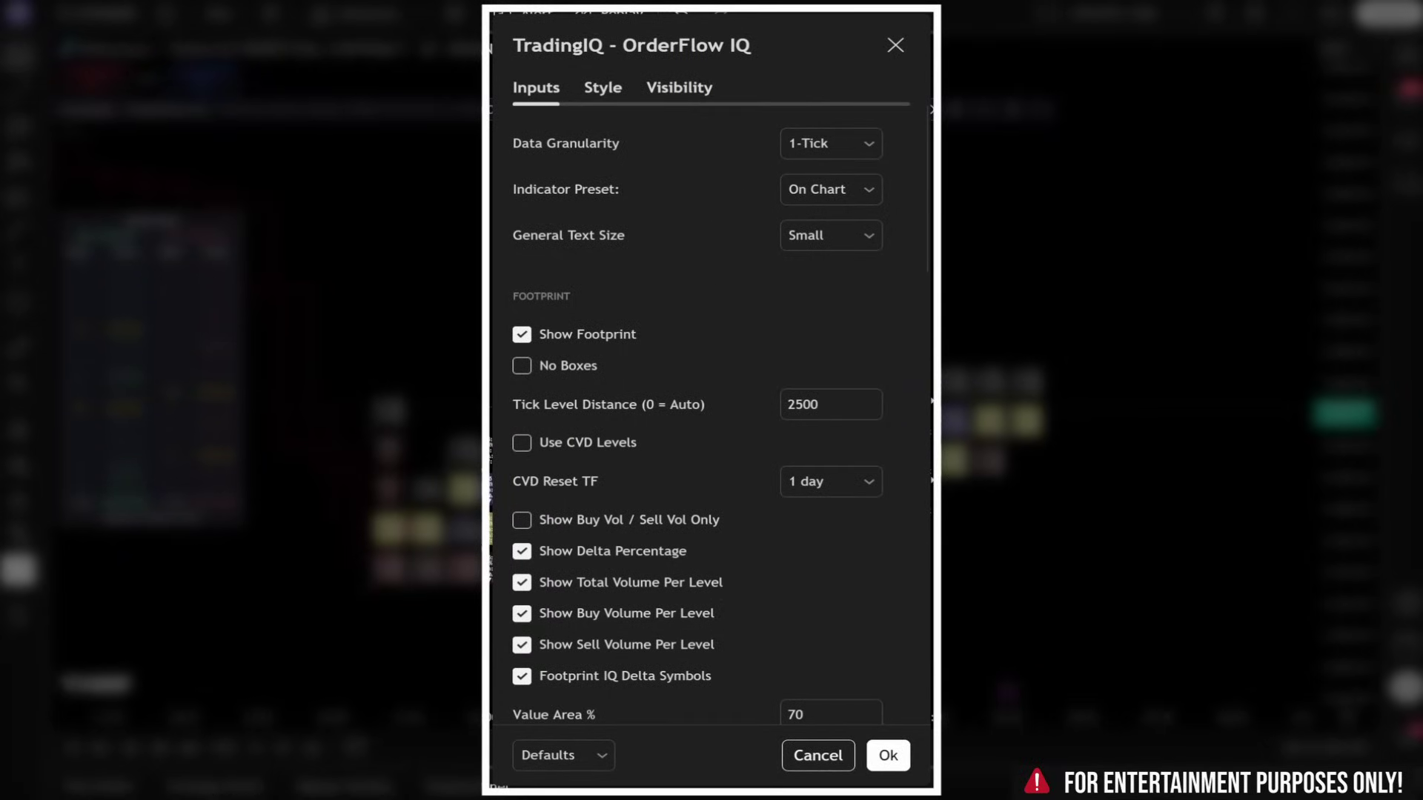
pyautogui.click(831, 140)
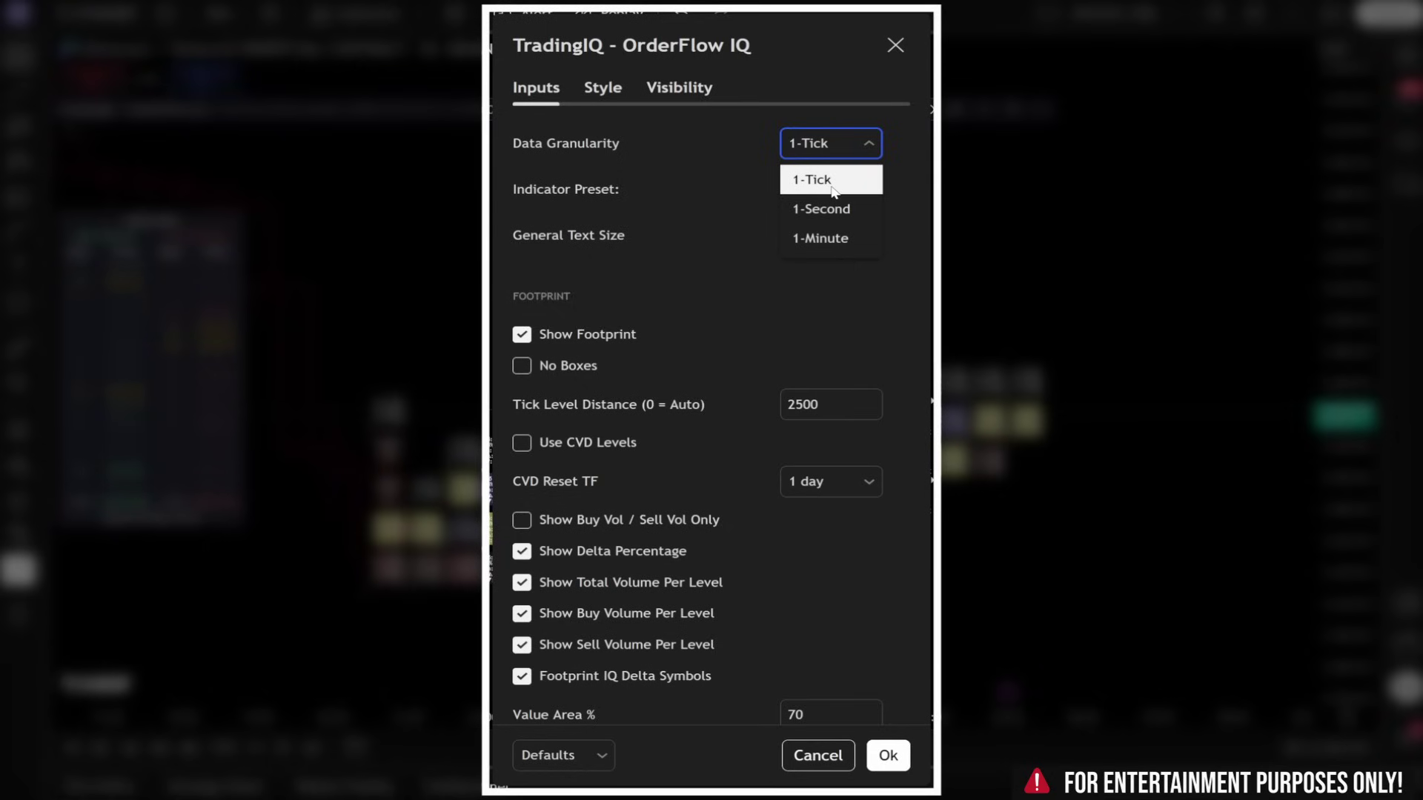
pyautogui.click(832, 190)
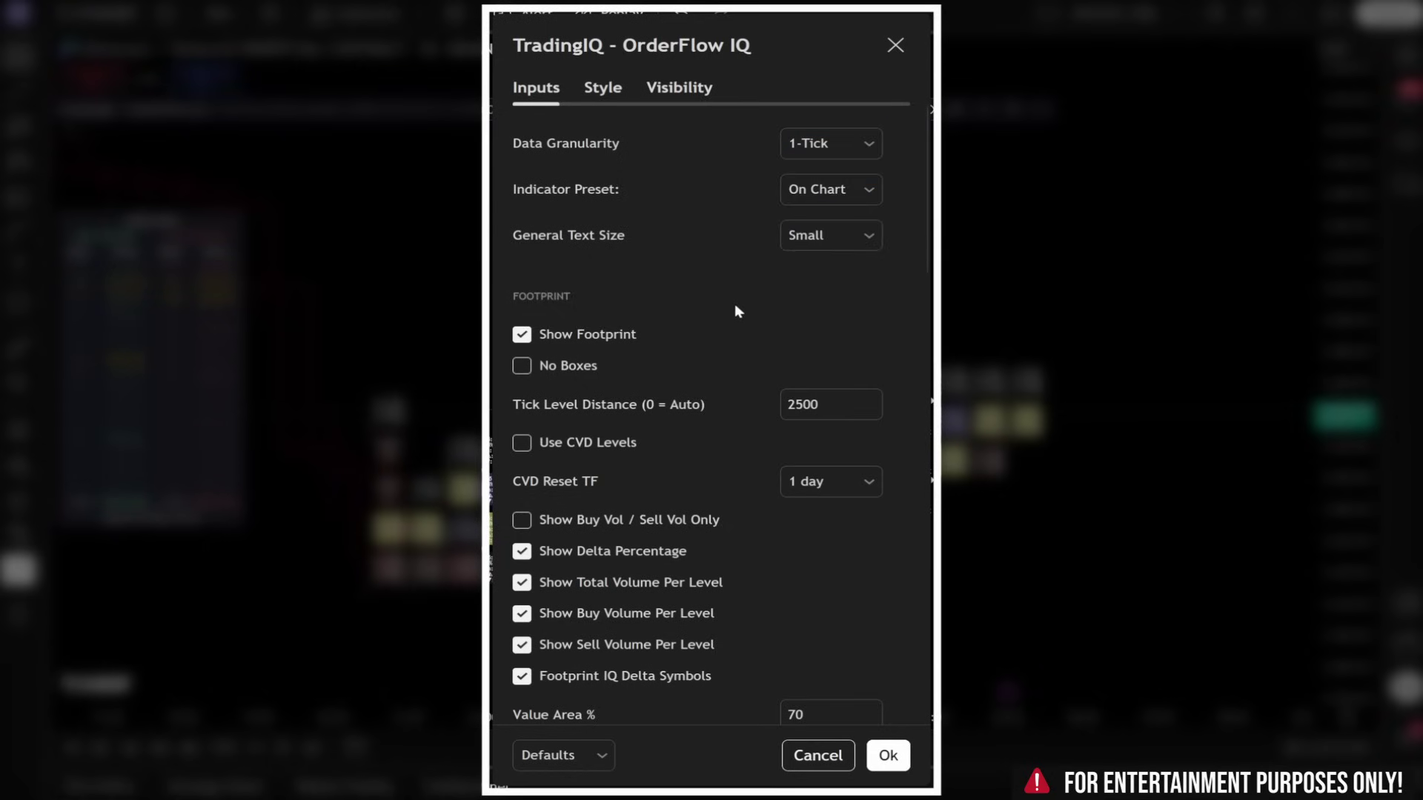
pyautogui.click(832, 199)
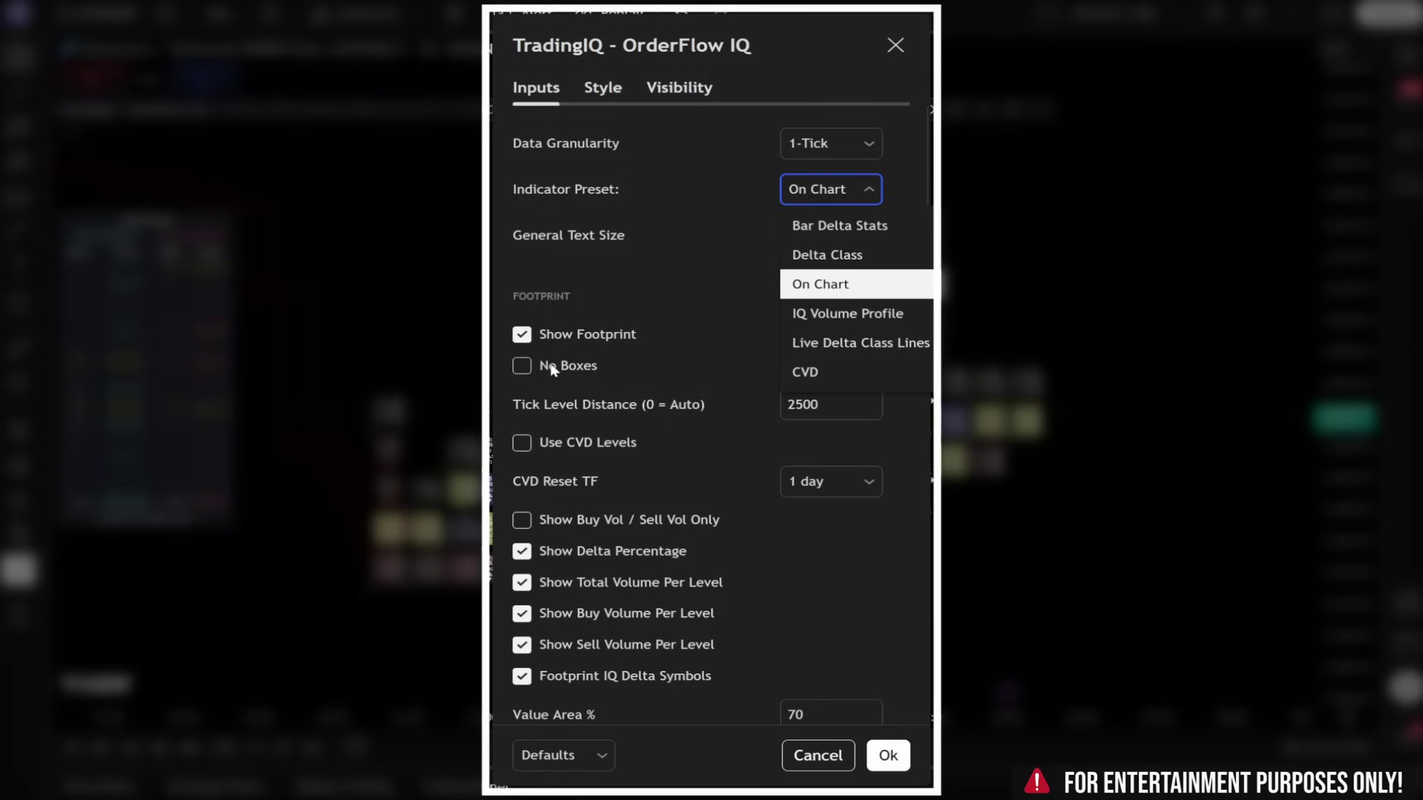
pyautogui.click(849, 230)
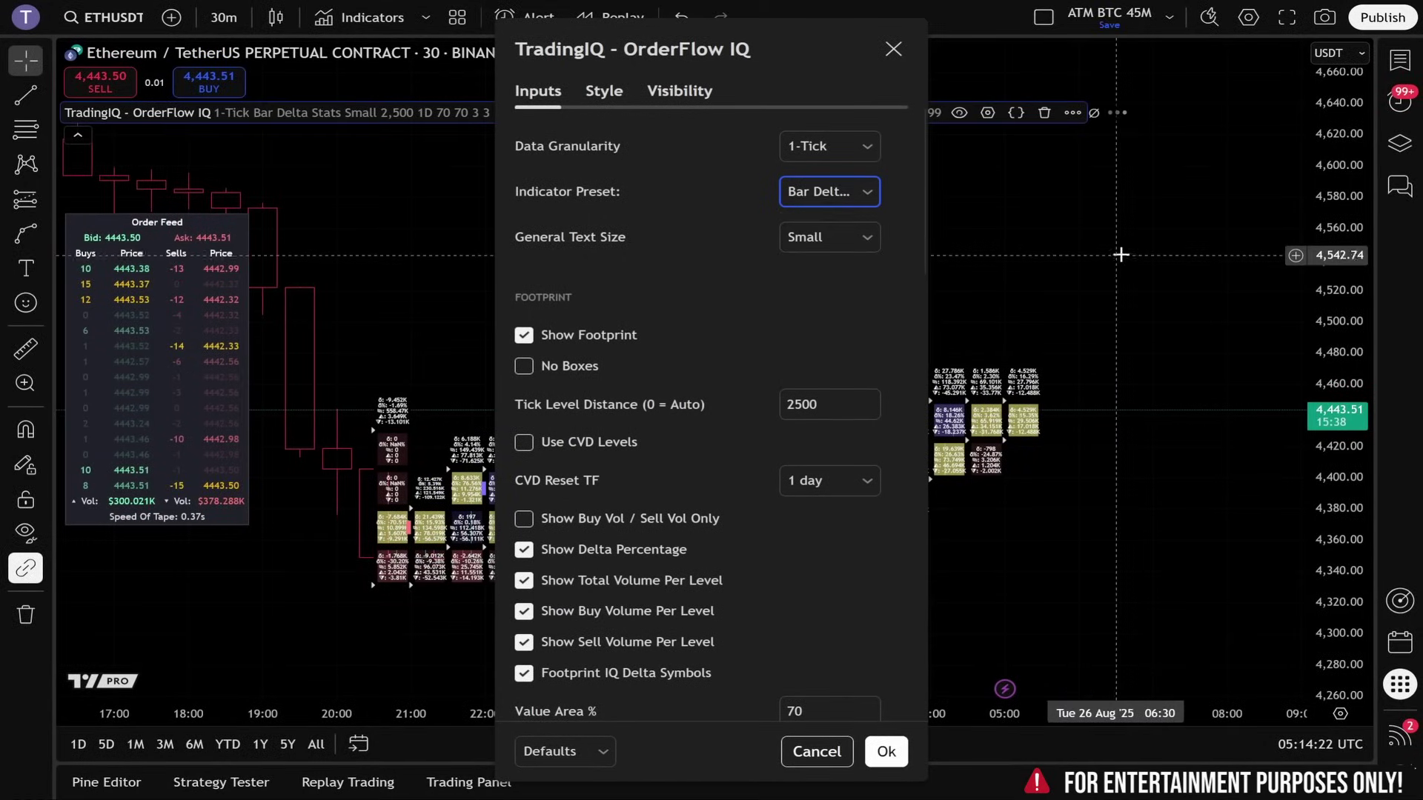
pyautogui.press('Return')
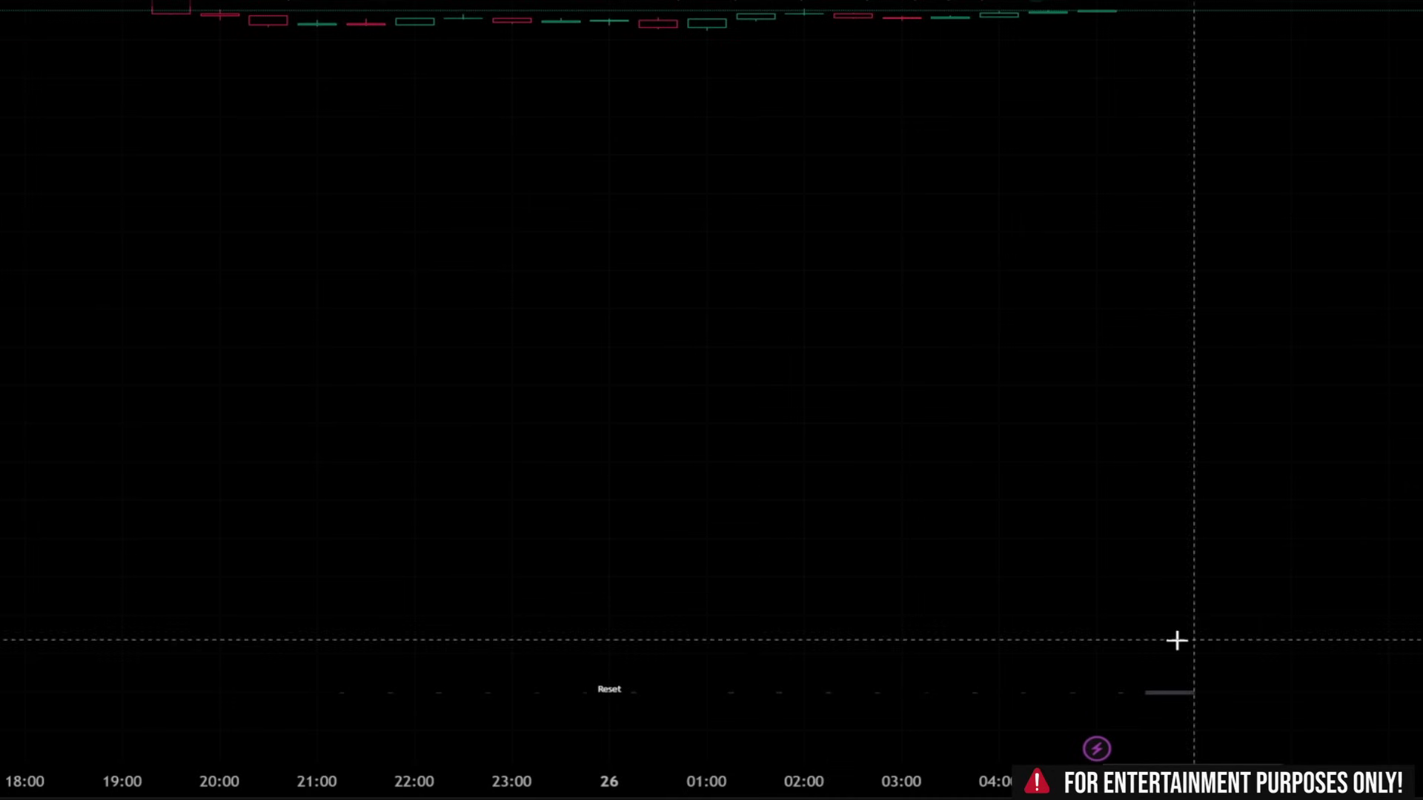
# Move the Bar Delta Stats indicator to a new pane below the price chart and enlarge that pane to about half the chart area
pyautogui.moveTo(498, 682)
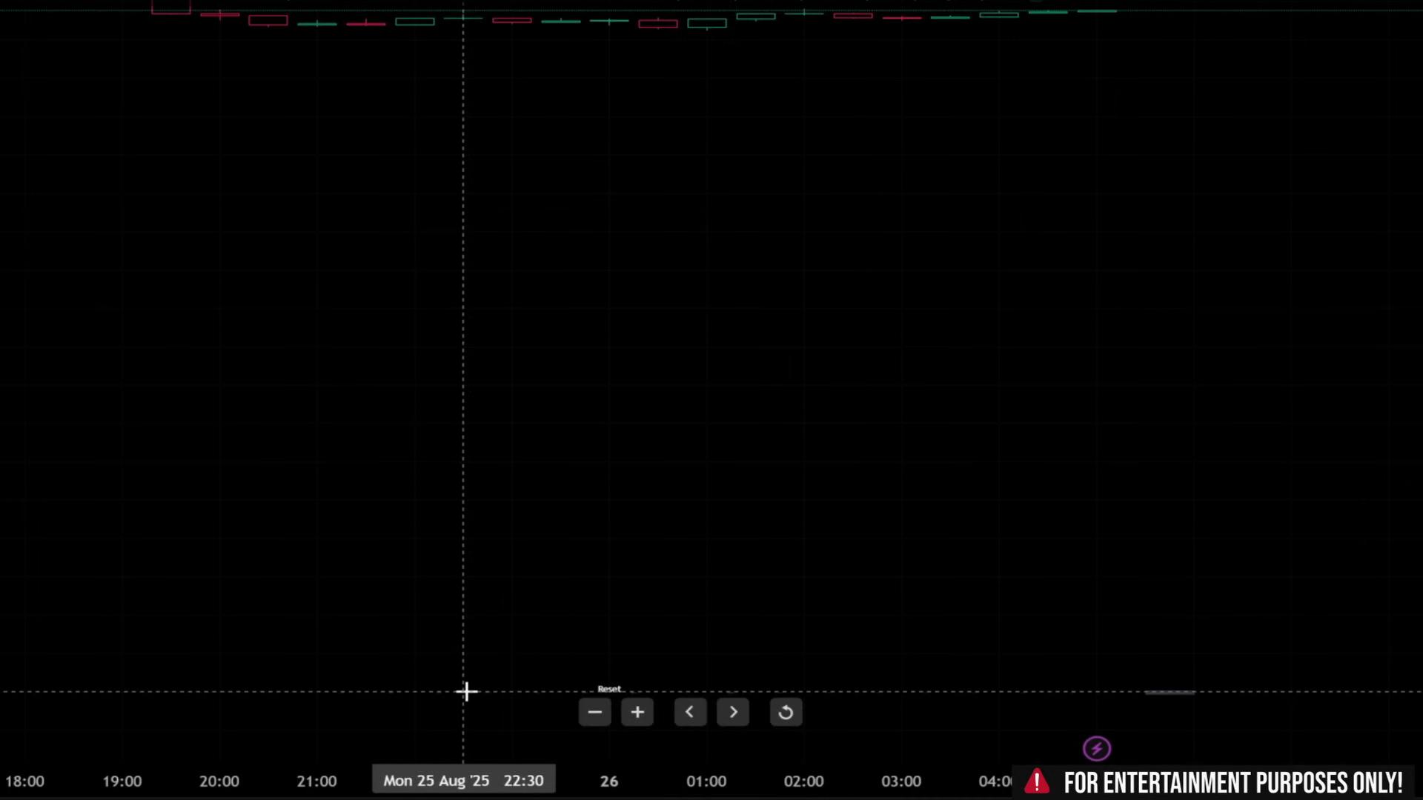
pyautogui.moveTo(724, 623)
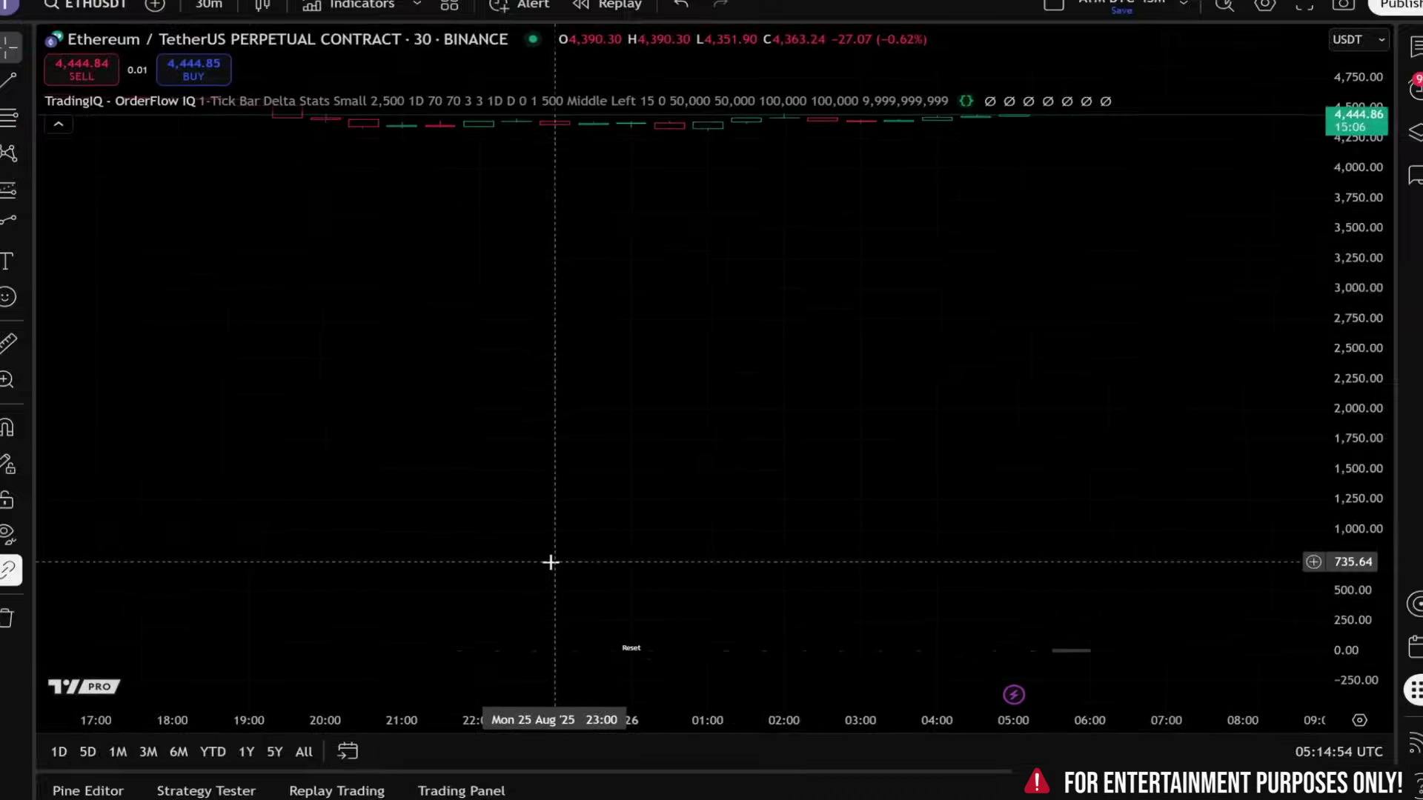
pyautogui.moveTo(608, 102)
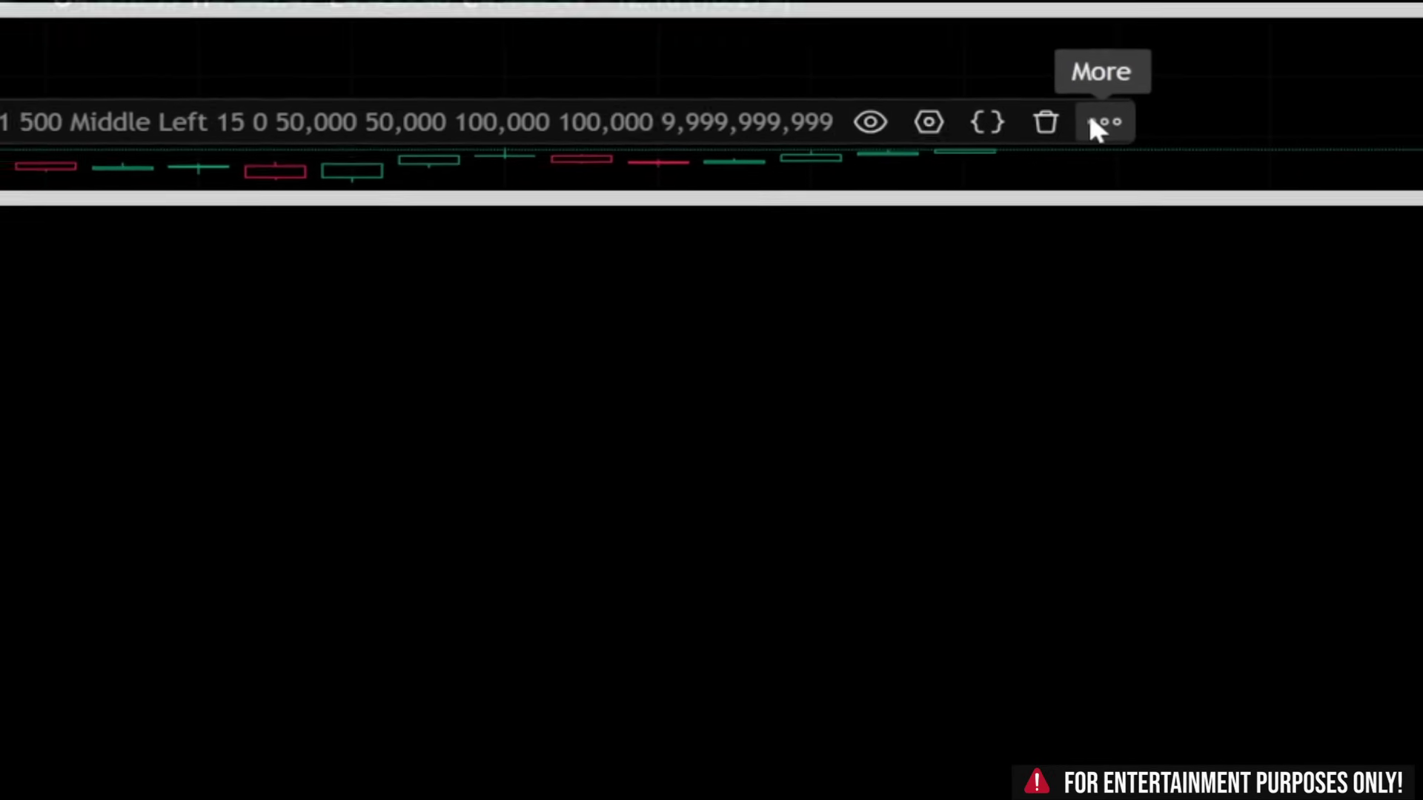
pyautogui.click(1091, 119)
pyautogui.moveTo(1087, 307)
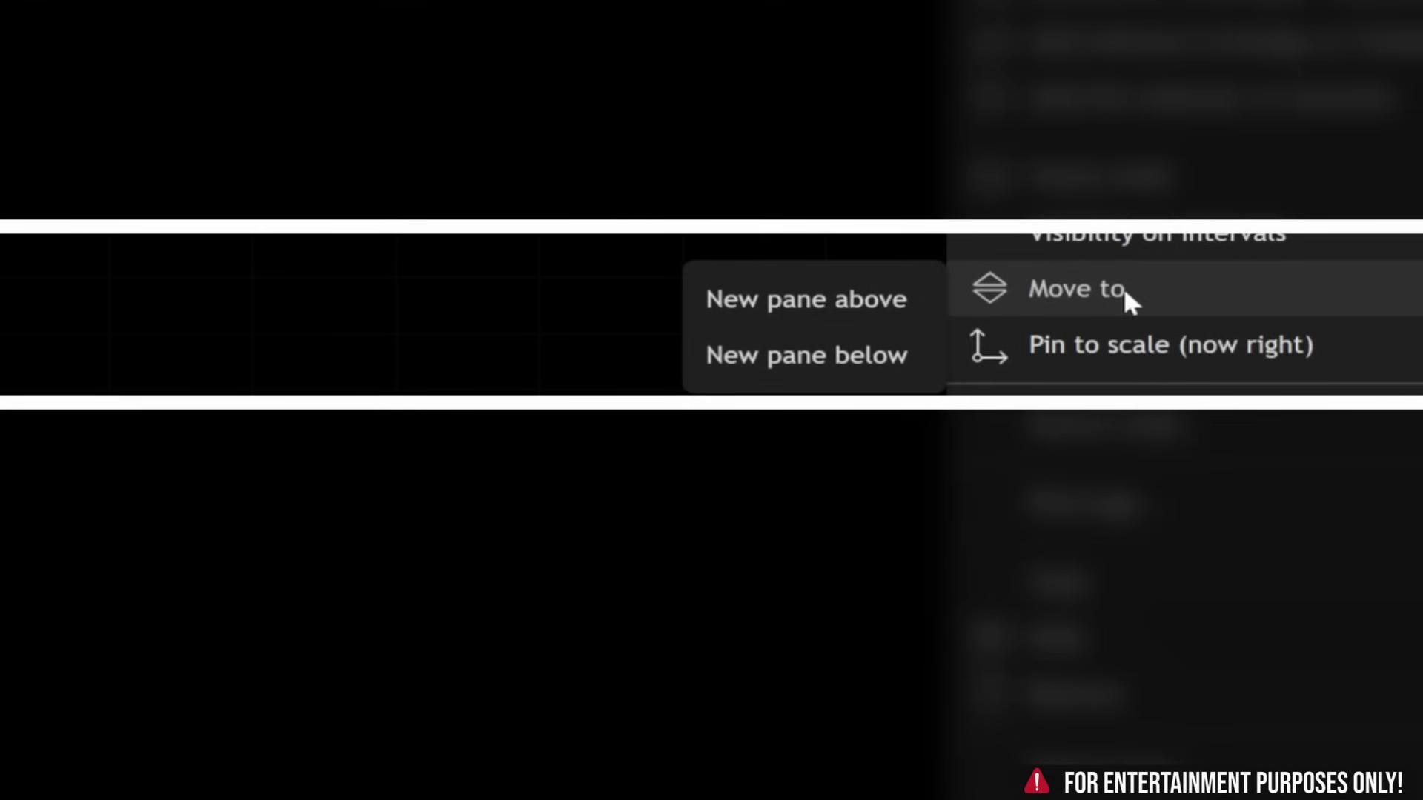
pyautogui.click(837, 357)
pyautogui.moveTo(841, 499); pyautogui.dragTo(841, 373)
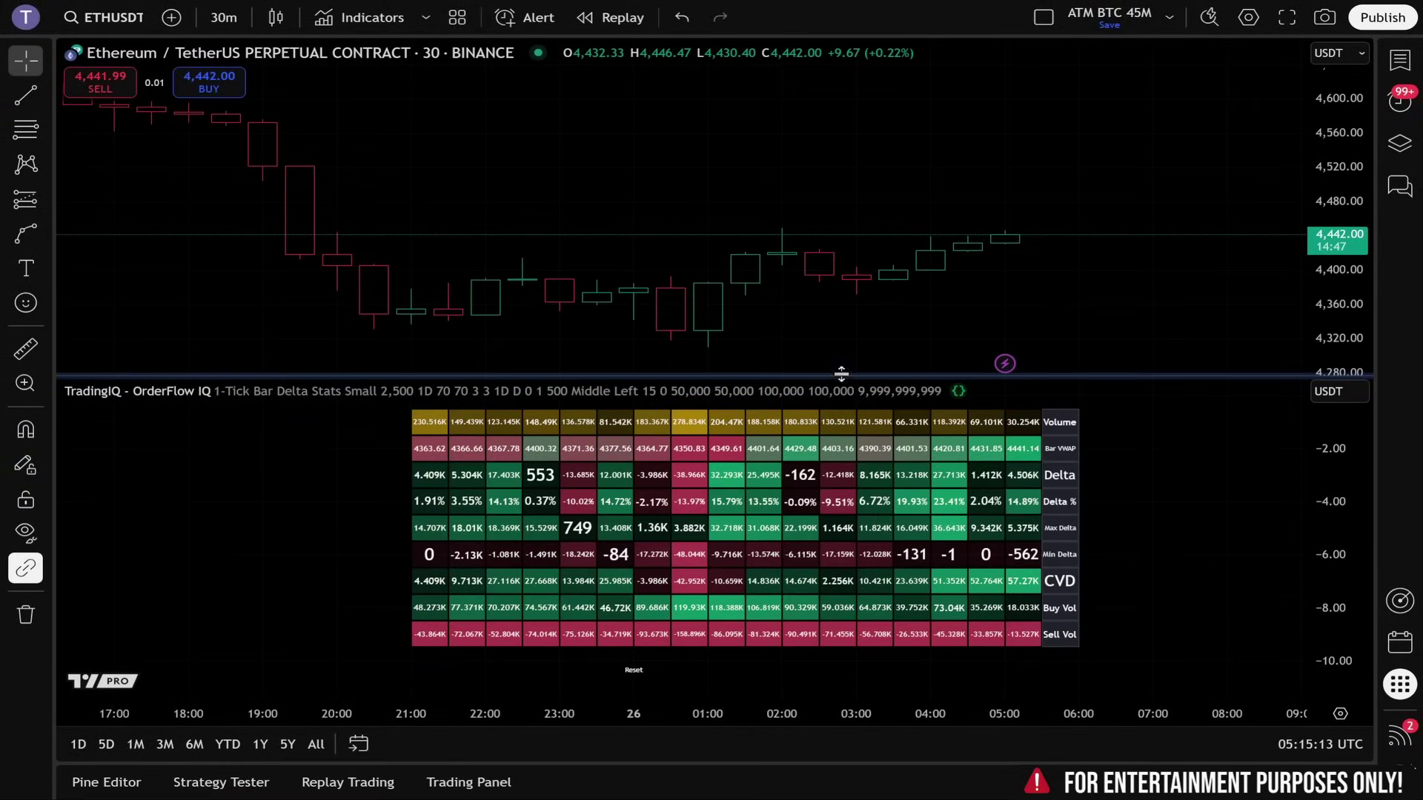
pyautogui.scroll(1, 797, 519)
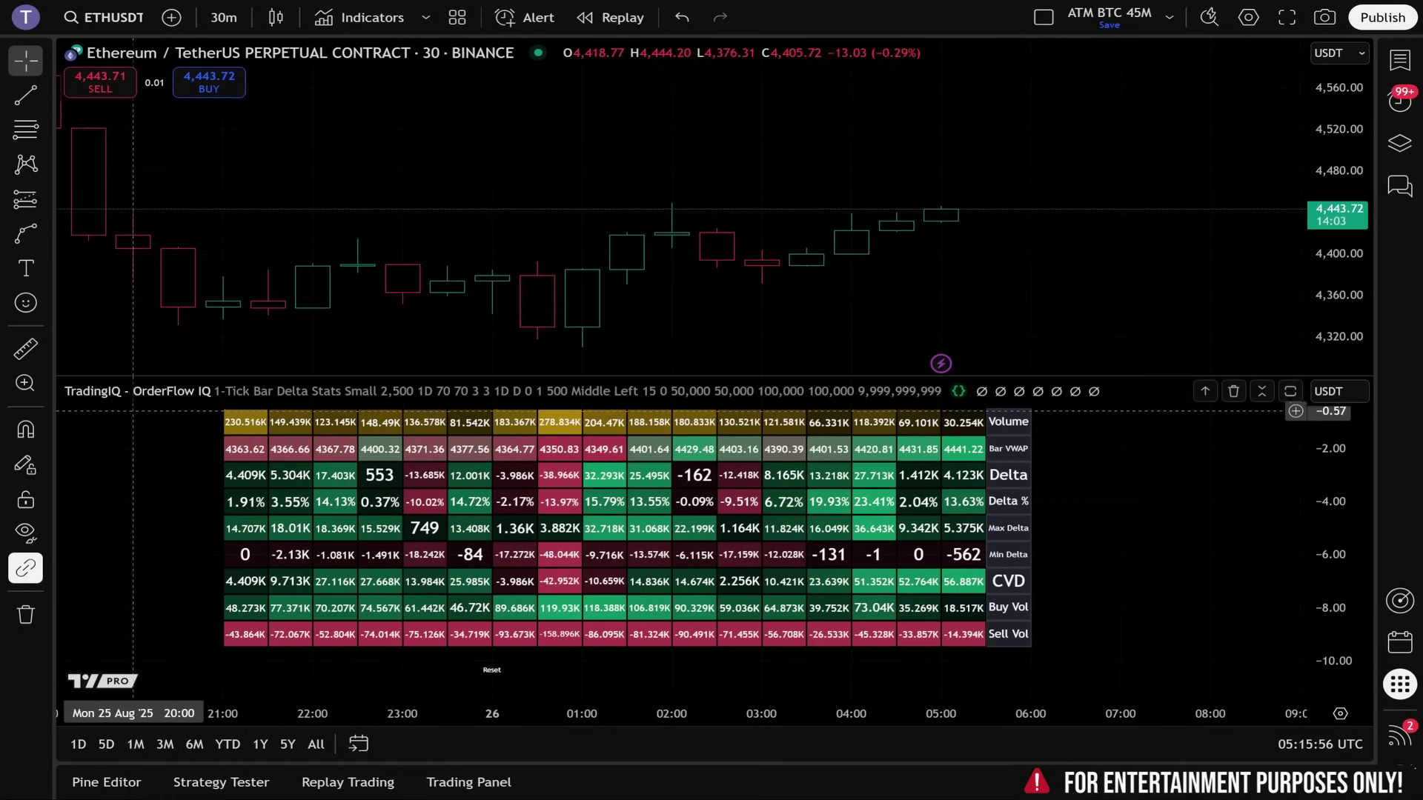
# Copy the Bar Delta Stats indicator and paste the copy onto the main price chart
pyautogui.moveTo(1072, 399)
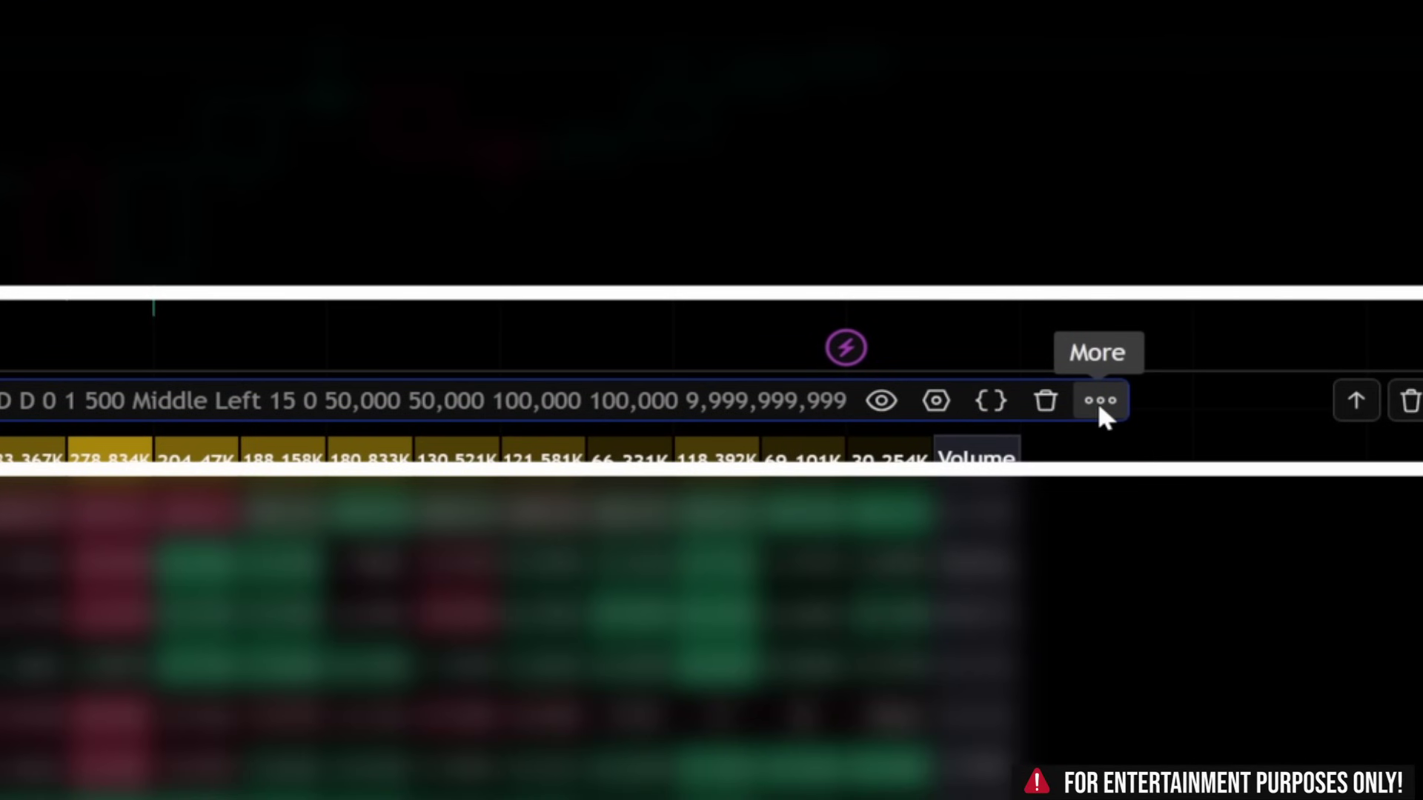
pyautogui.click(1099, 412)
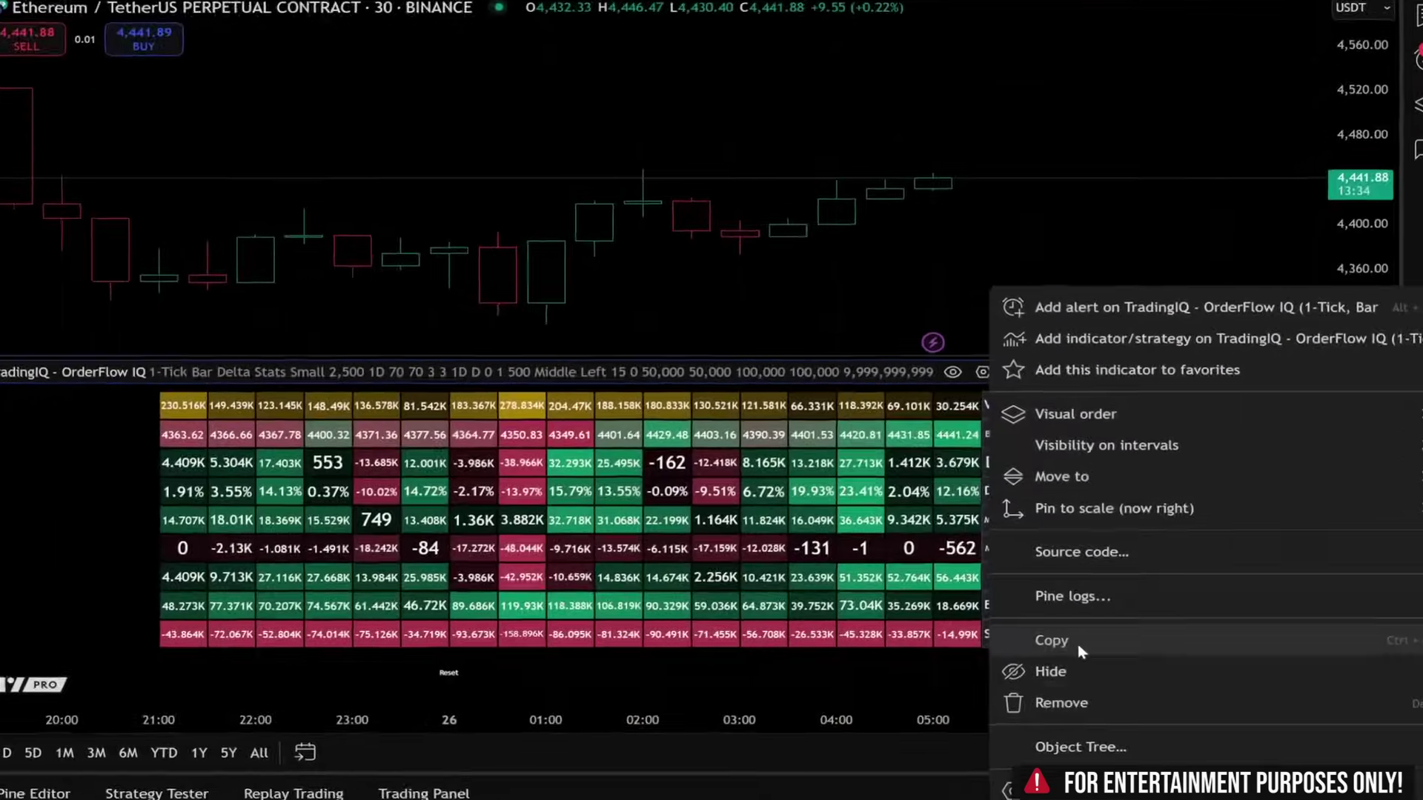
pyautogui.click(1089, 651)
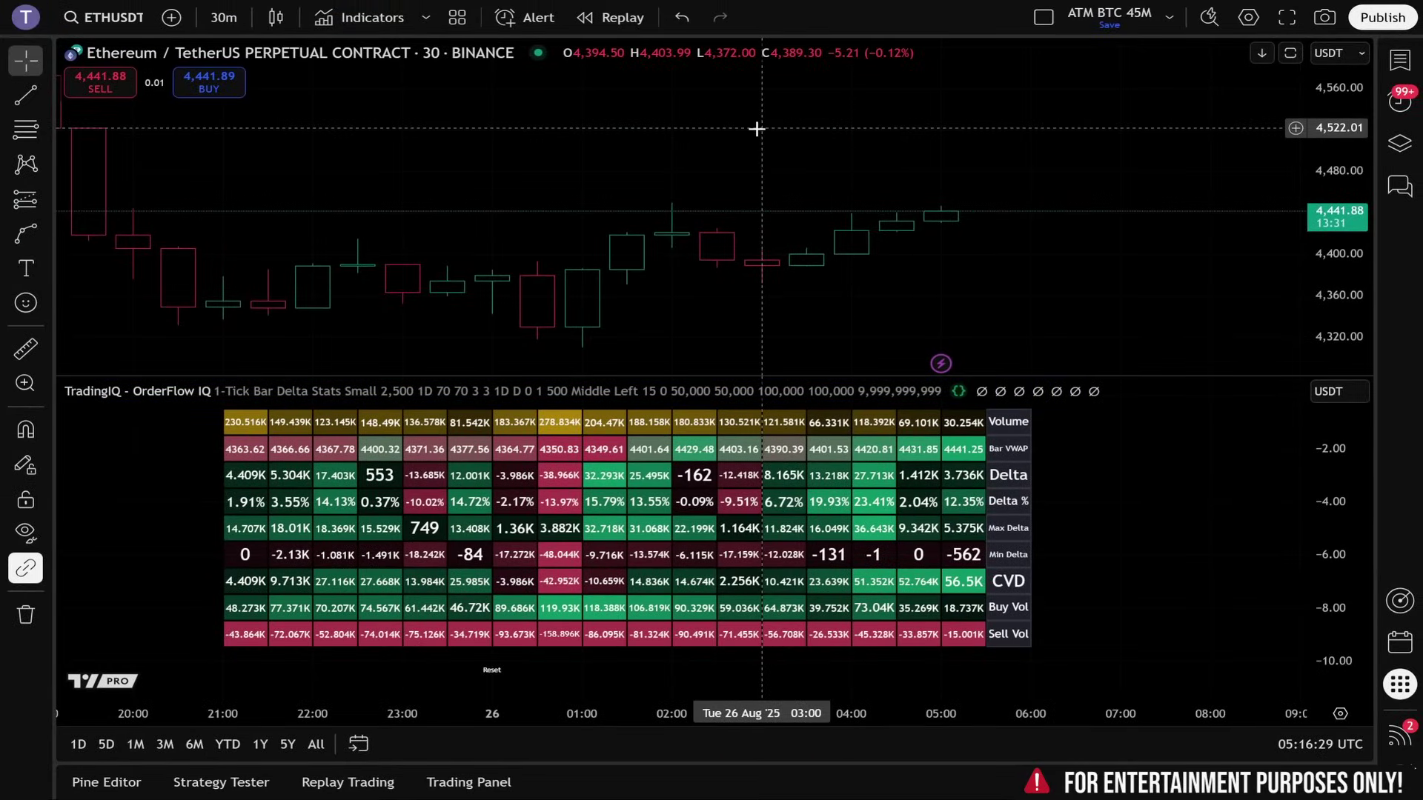
pyautogui.rightClick(757, 145)
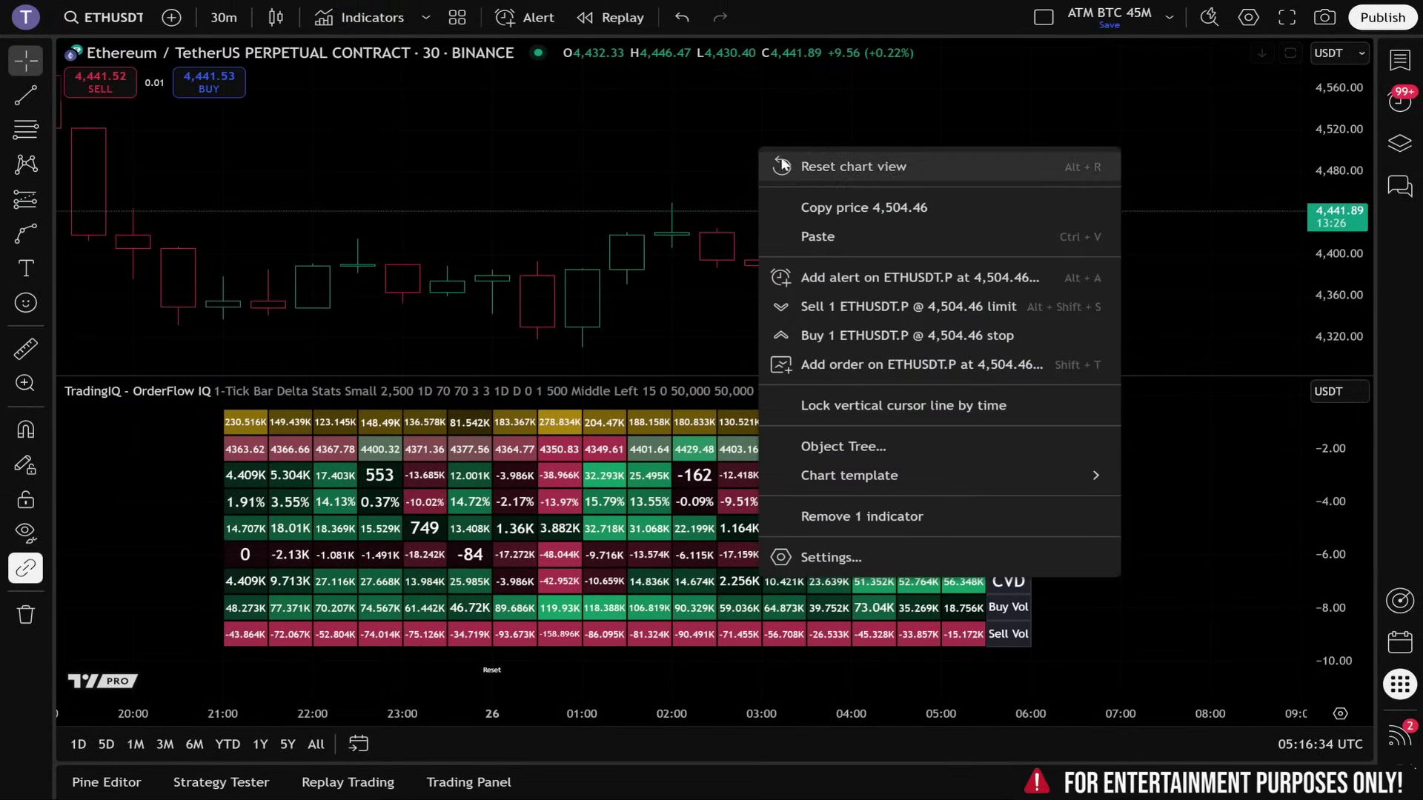
pyautogui.click(834, 239)
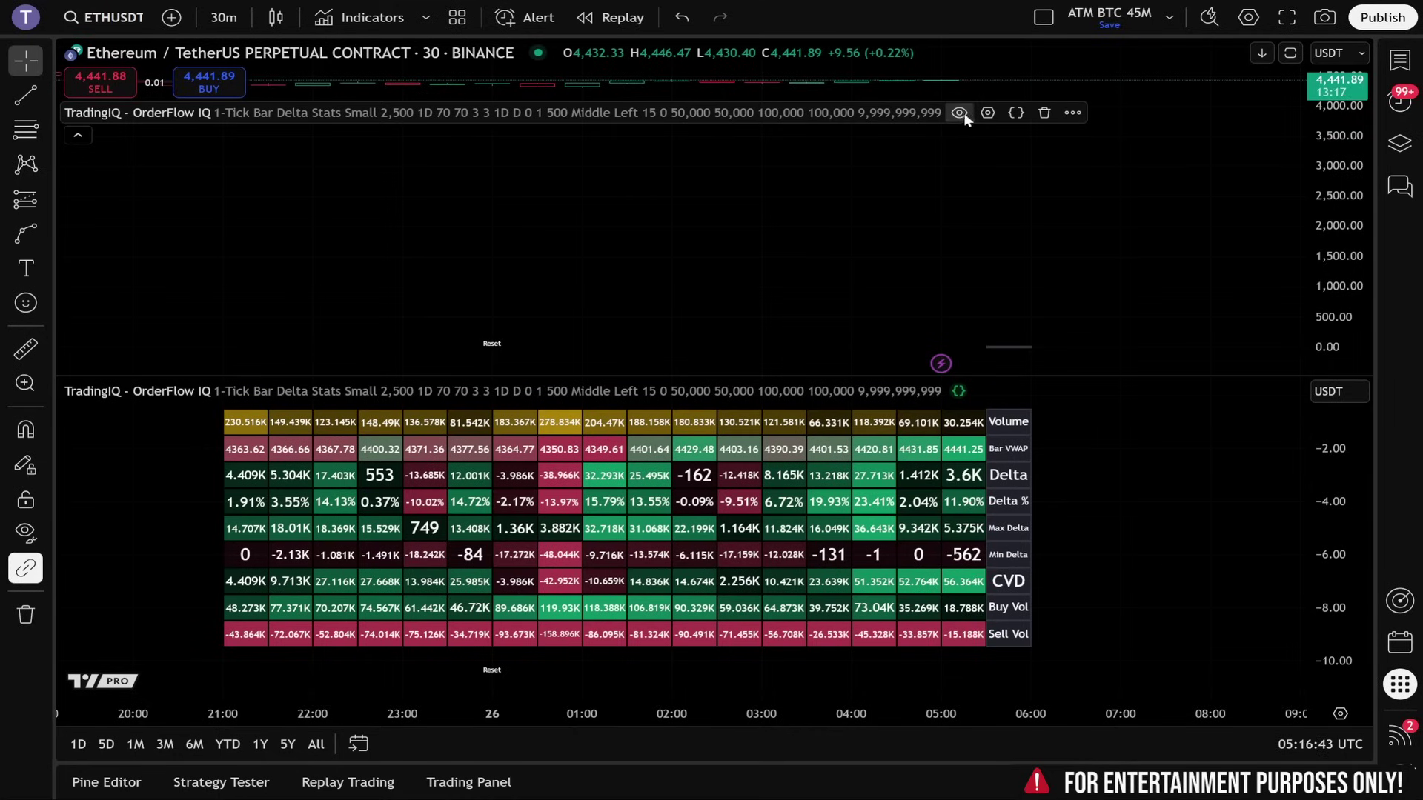
# Set the indicator preset of the pasted OrderFlow IQ copy on the price chart to On Chart
pyautogui.click(987, 113)
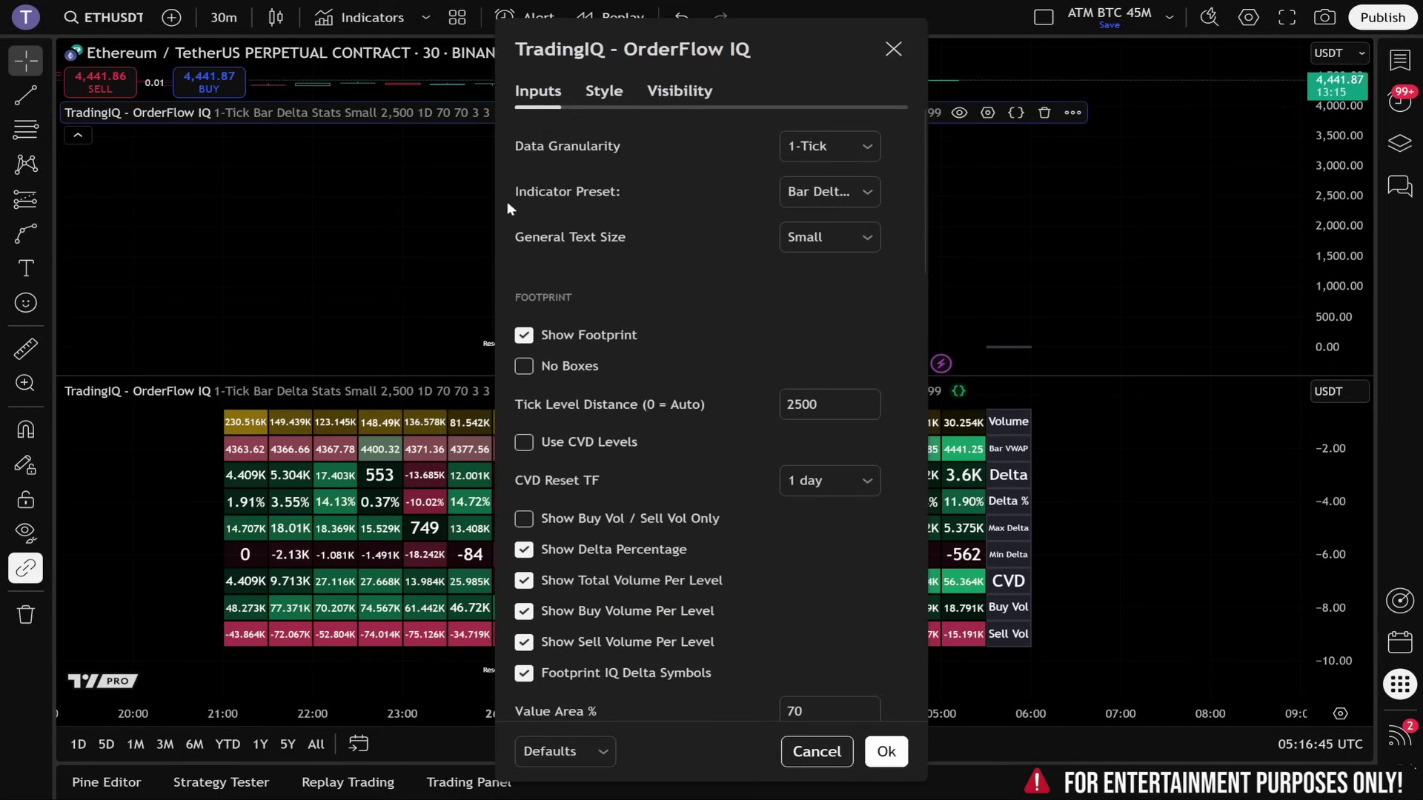
pyautogui.click(826, 195)
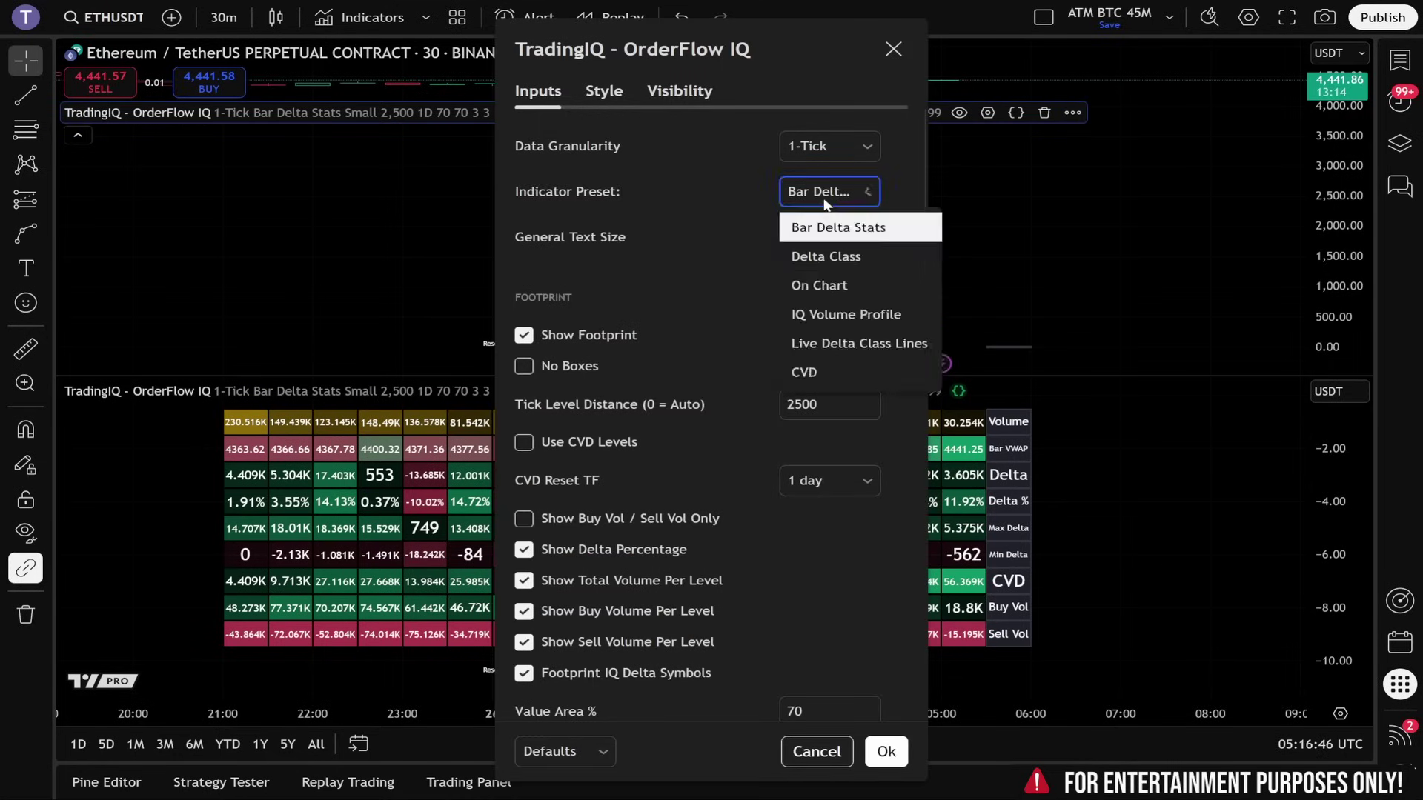
pyautogui.click(821, 285)
pyautogui.click(366, 252)
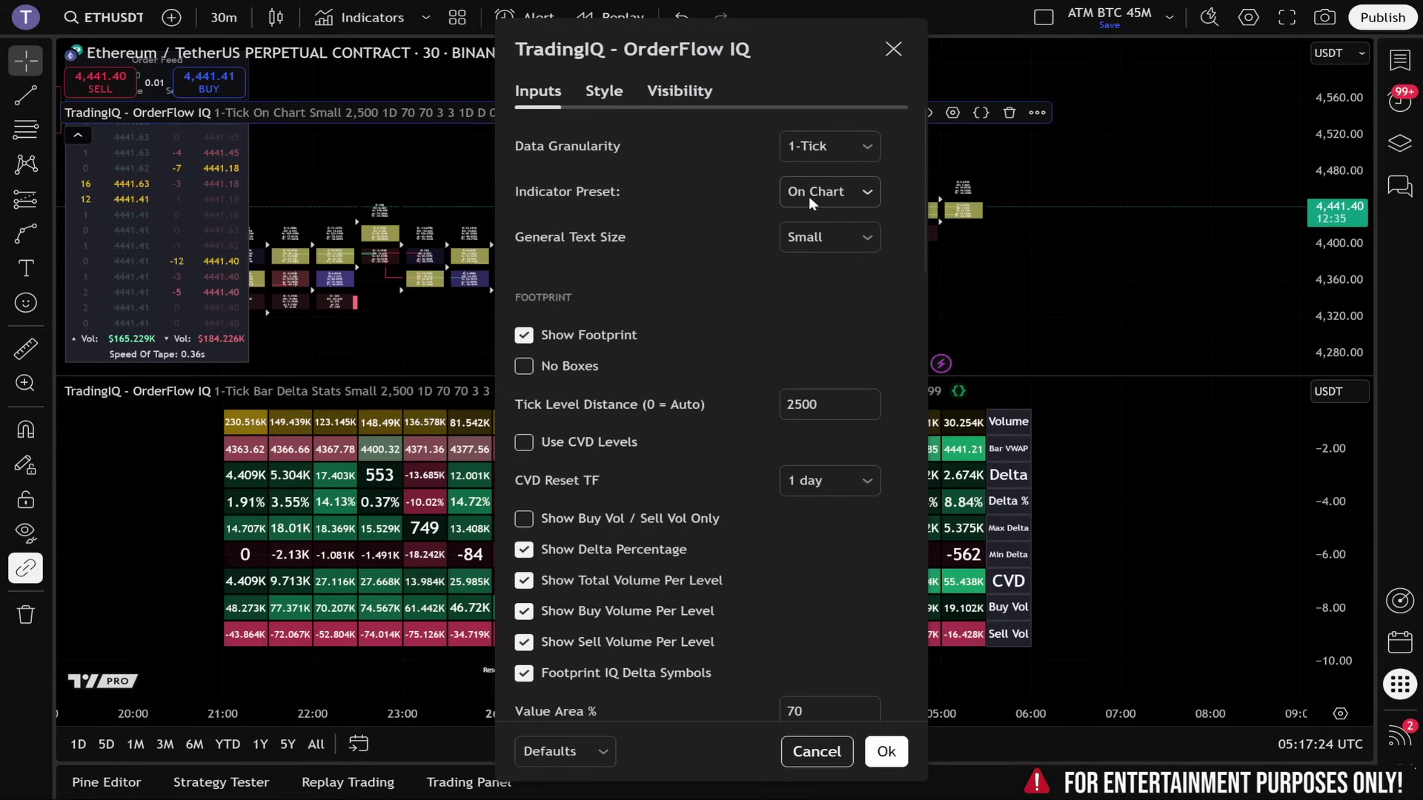
# Set the price chart's OrderFlow IQ copy to the Delta Class preset and move it to a new pane below
pyautogui.click(812, 191)
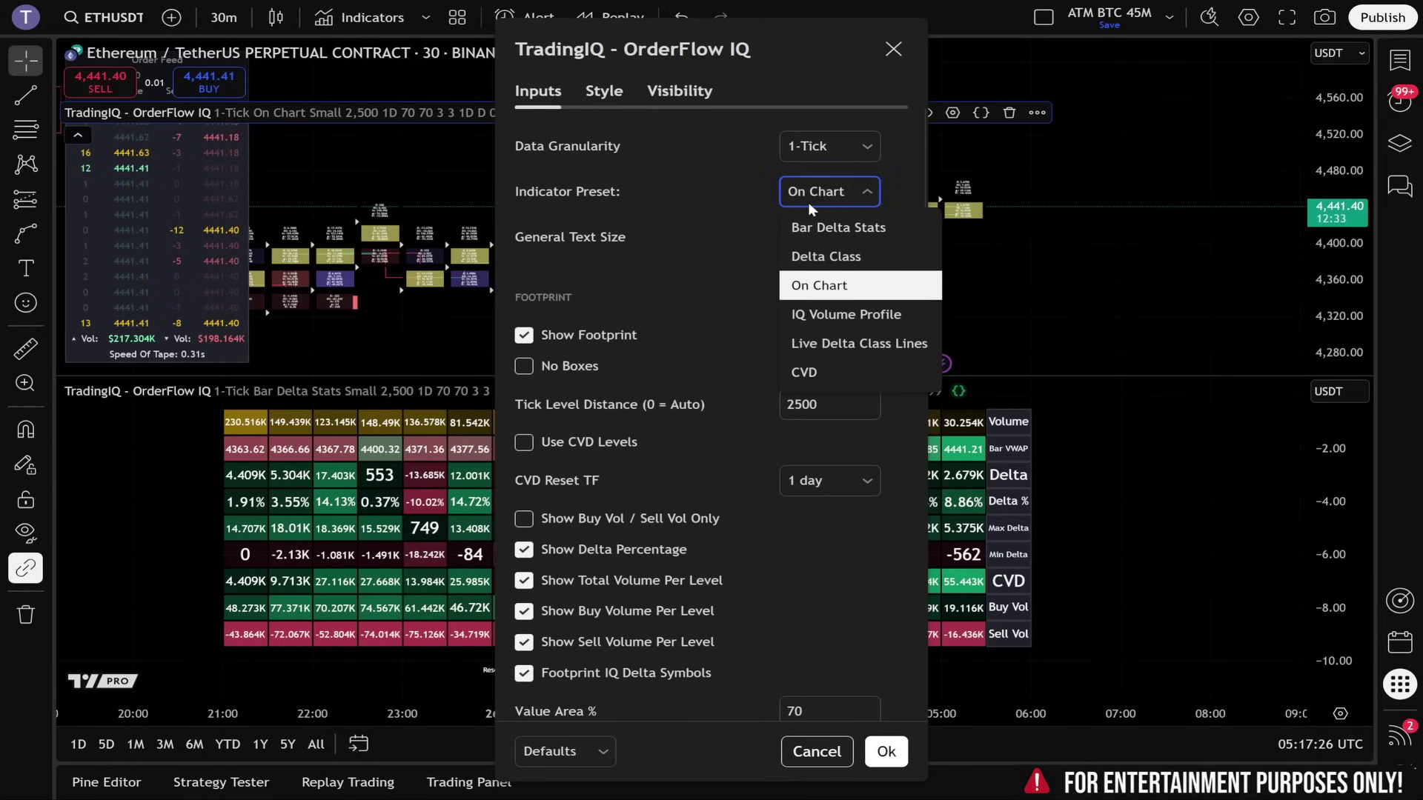
pyautogui.click(826, 252)
pyautogui.press('Return')
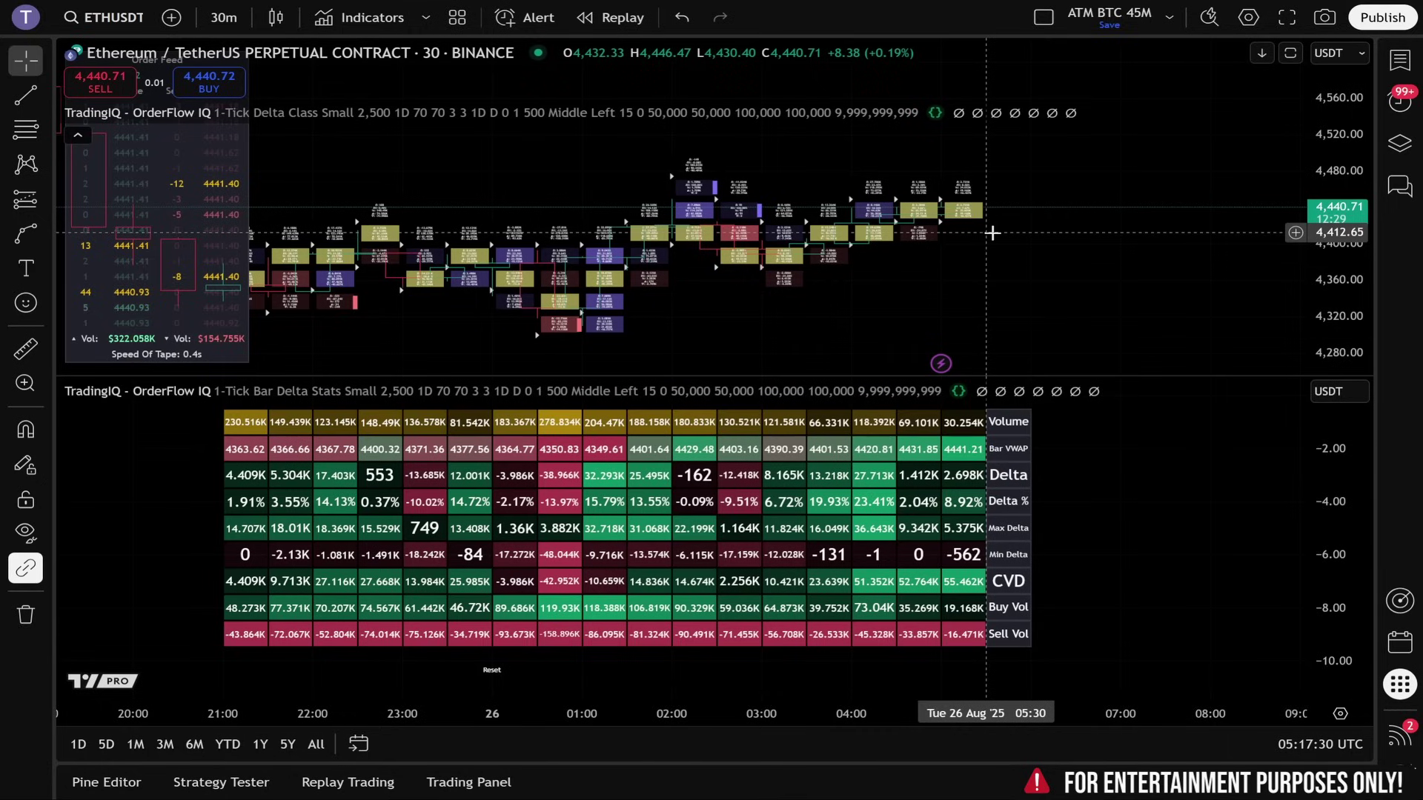
pyautogui.click(1049, 113)
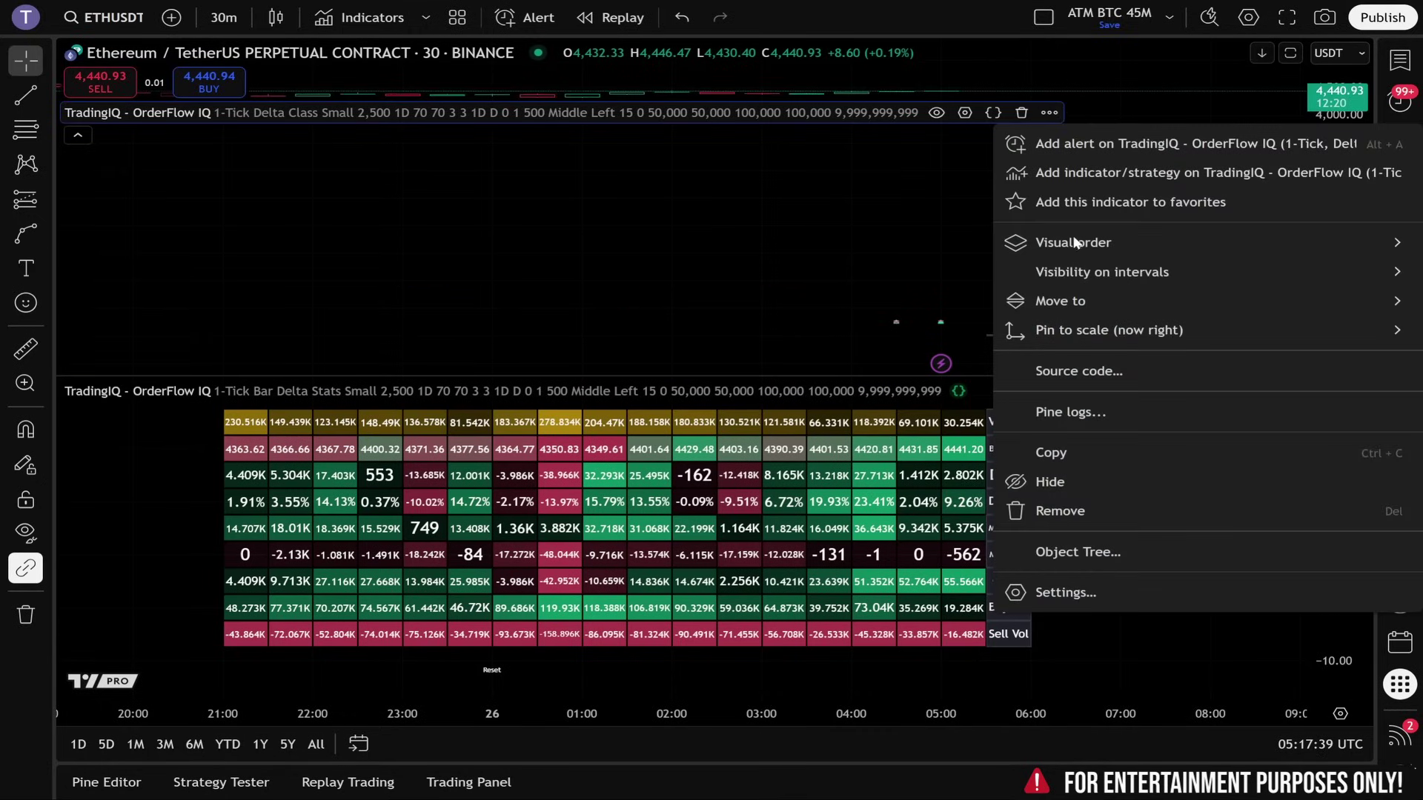
pyautogui.moveTo(1064, 297)
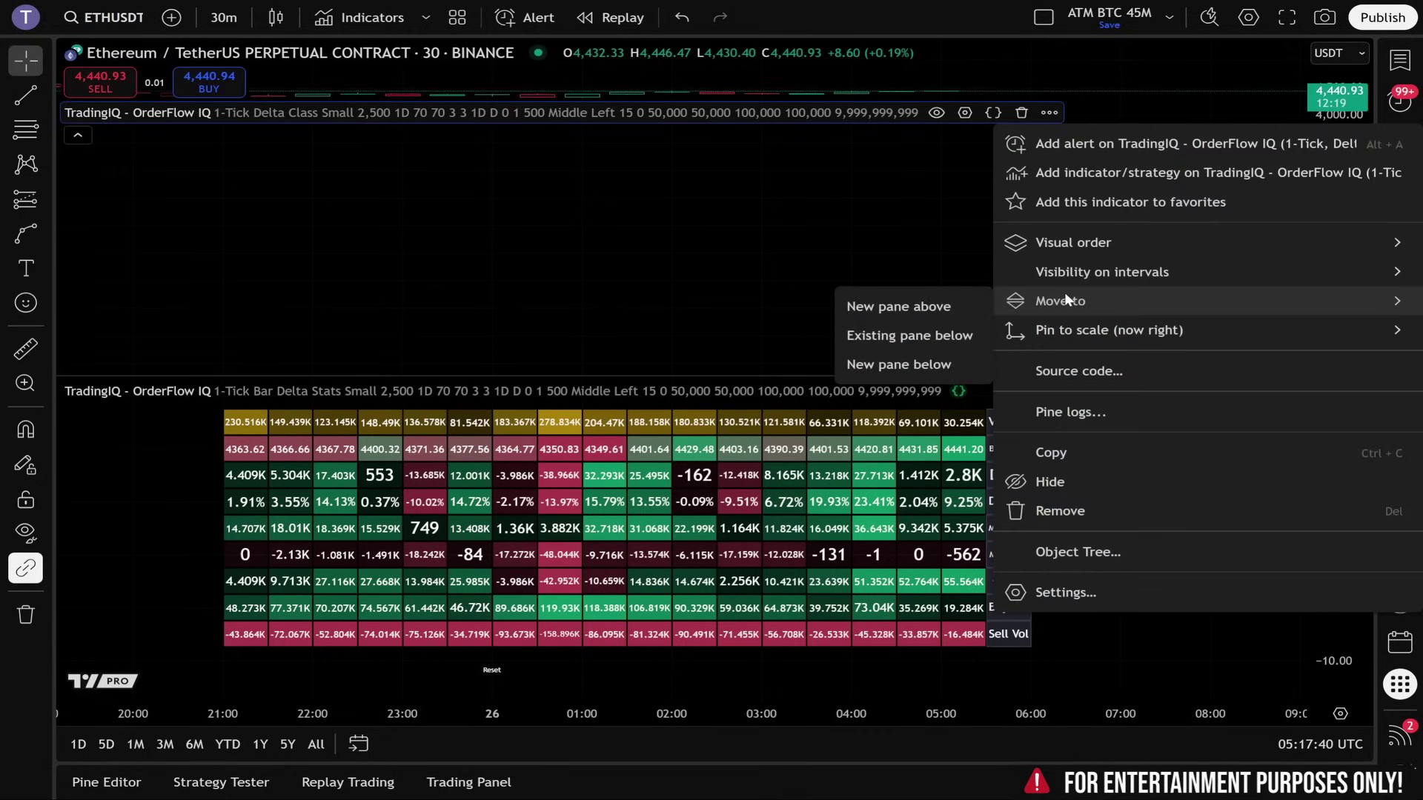
pyautogui.click(906, 363)
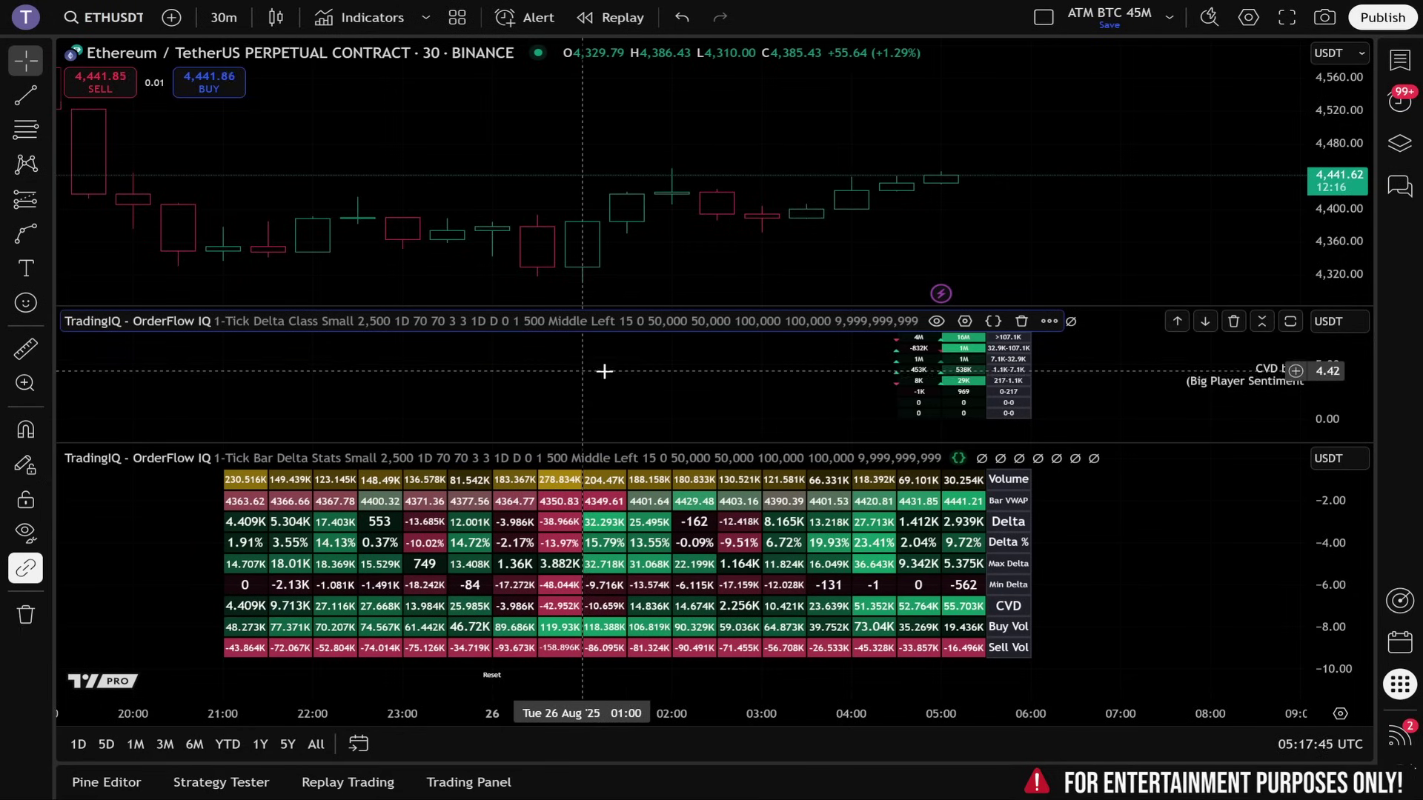
# Copy the Delta Class indicator from its pane and paste the copy onto the main price chart
pyautogui.click(1048, 321)
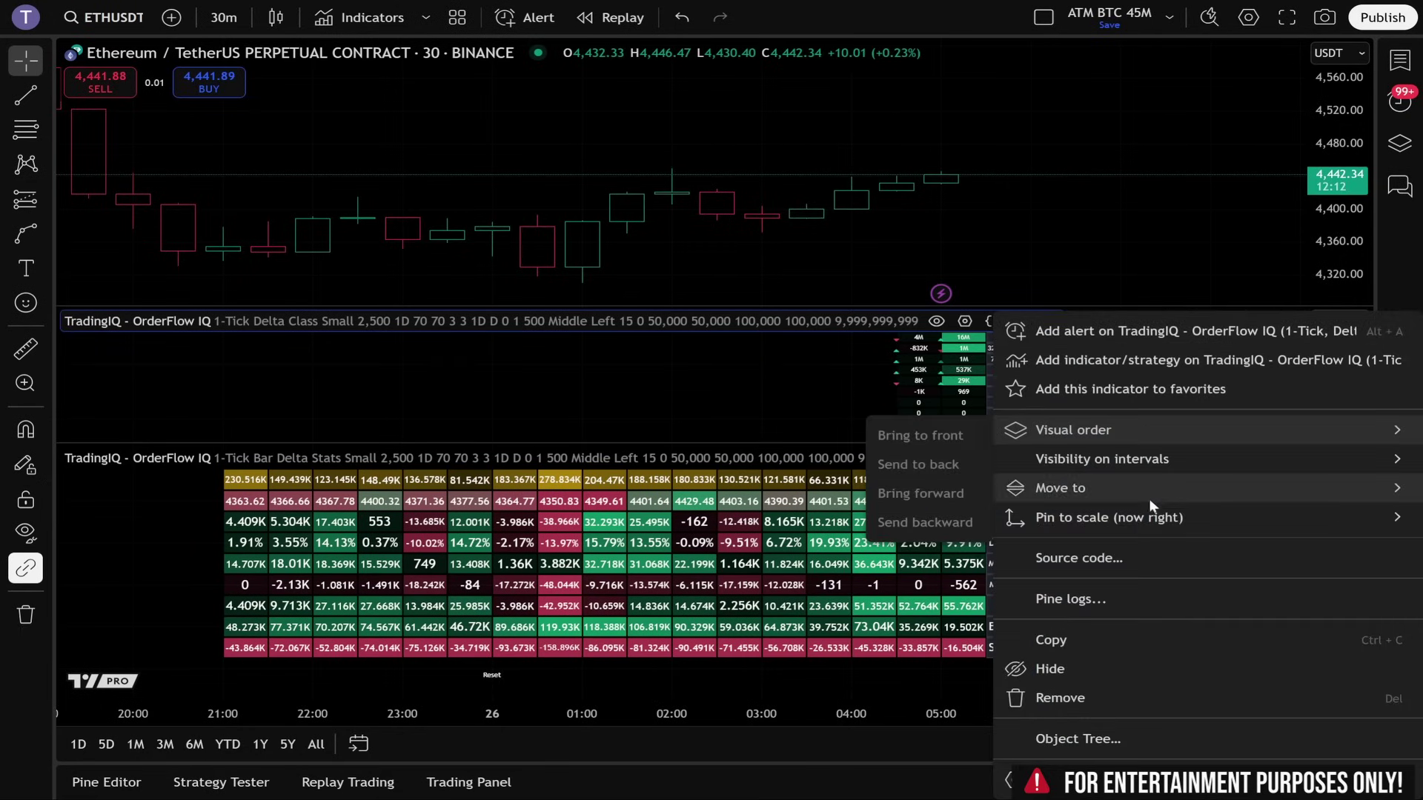
pyautogui.click(1078, 642)
pyautogui.rightClick(737, 98)
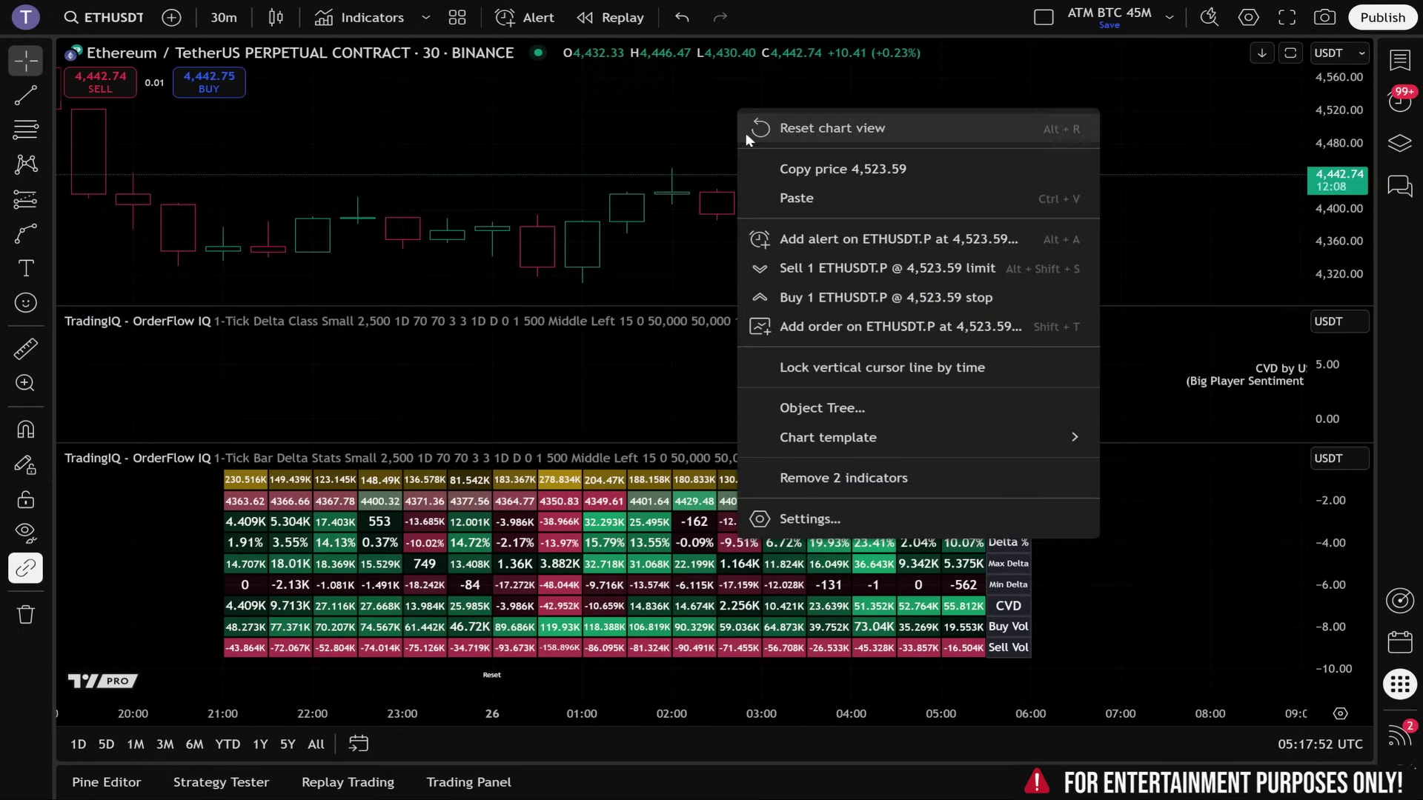
pyautogui.click(822, 194)
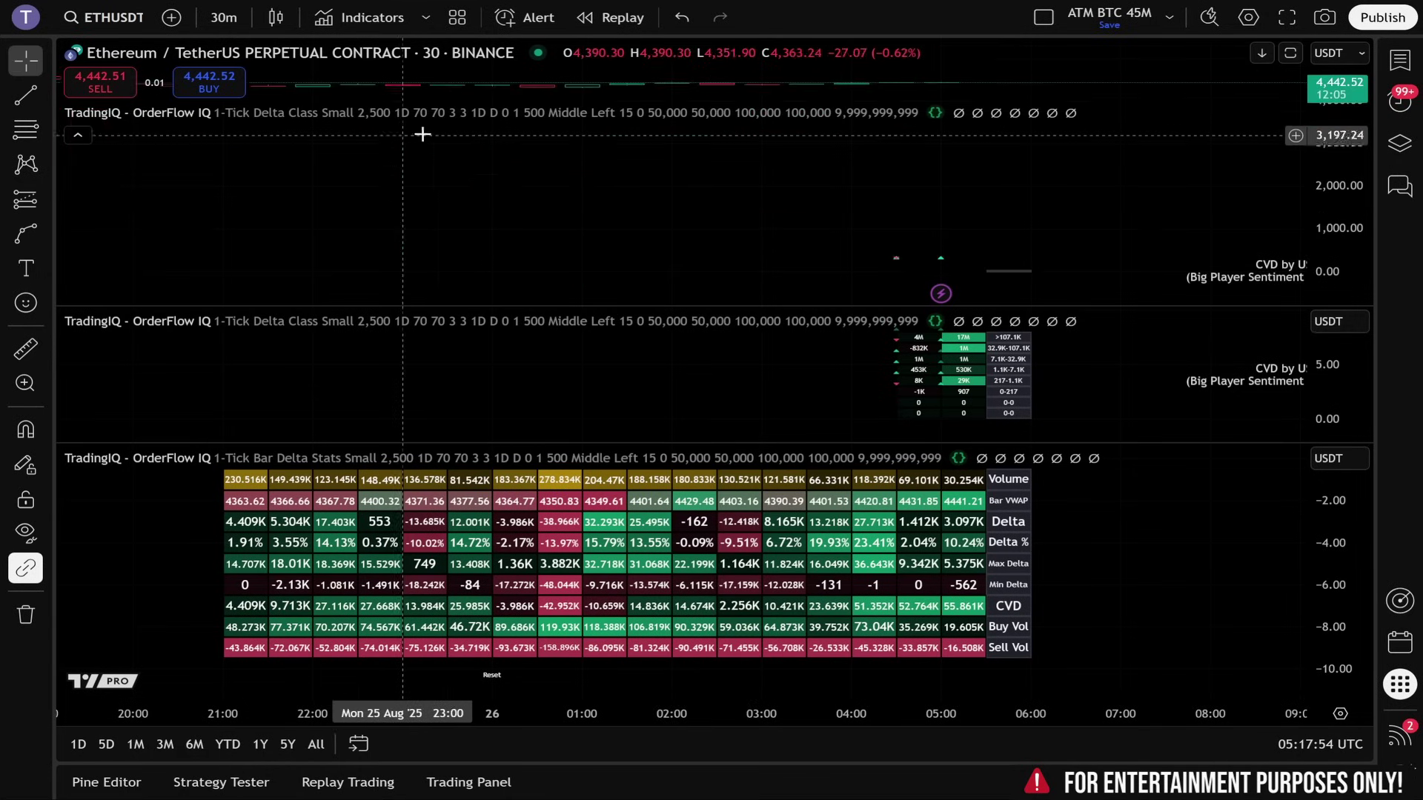
# Change the indicator preset of the Delta Class copy on the price chart to On Chart
pyautogui.click(965, 113)
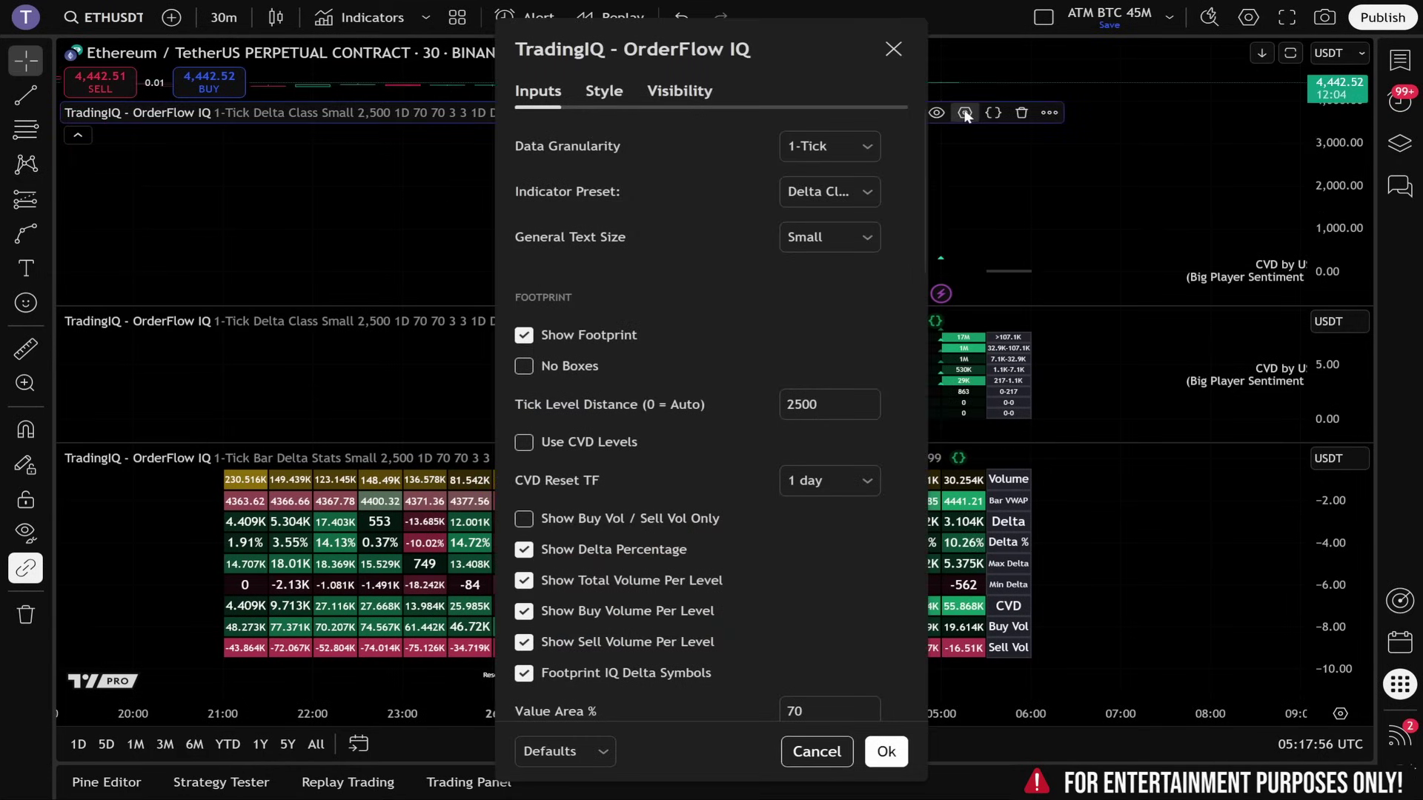
pyautogui.click(845, 187)
pyautogui.click(837, 285)
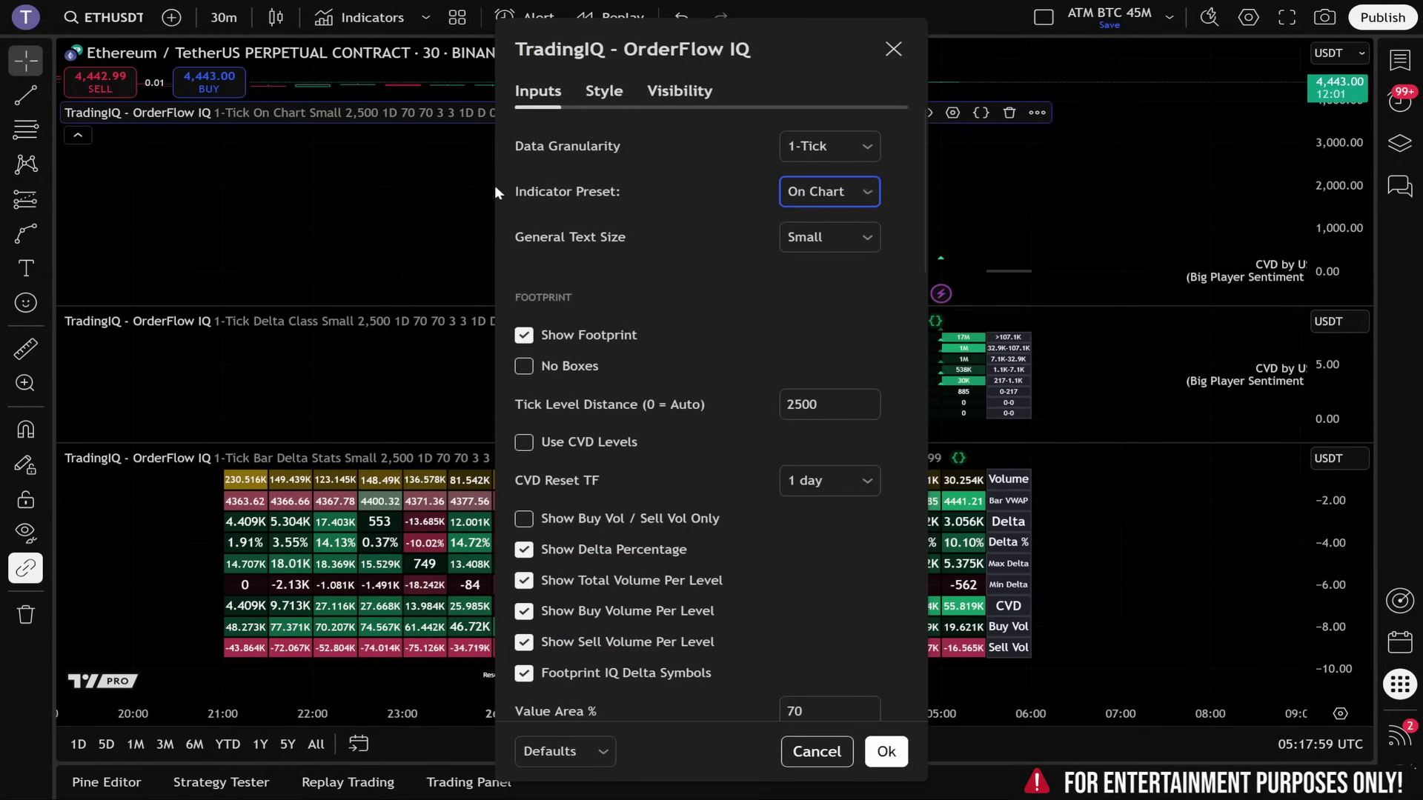
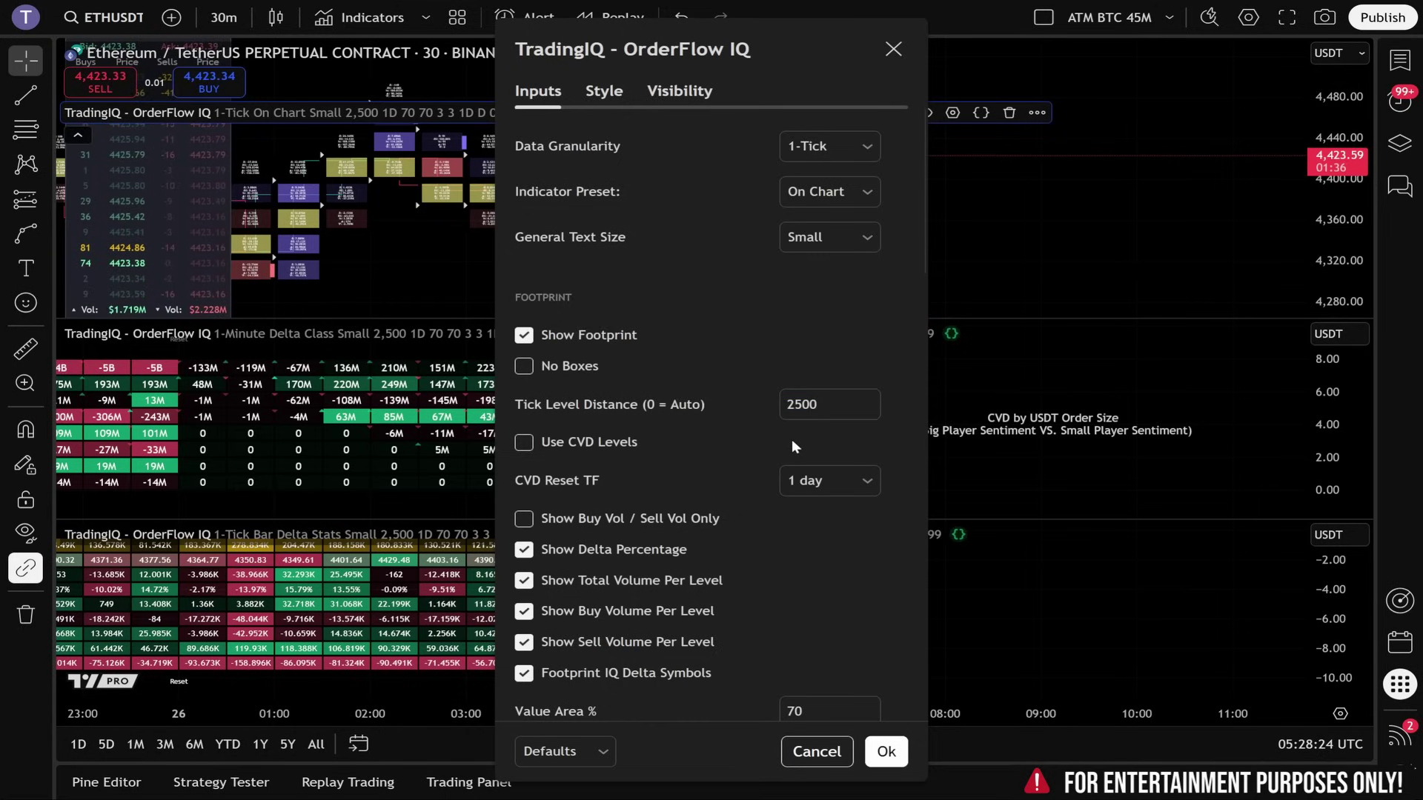
# Review the Footprint inputs of the On Chart OrderFlow IQ copy, from tick level distance to value area, imbalance and color settings
pyautogui.scroll(-1, 792, 441)
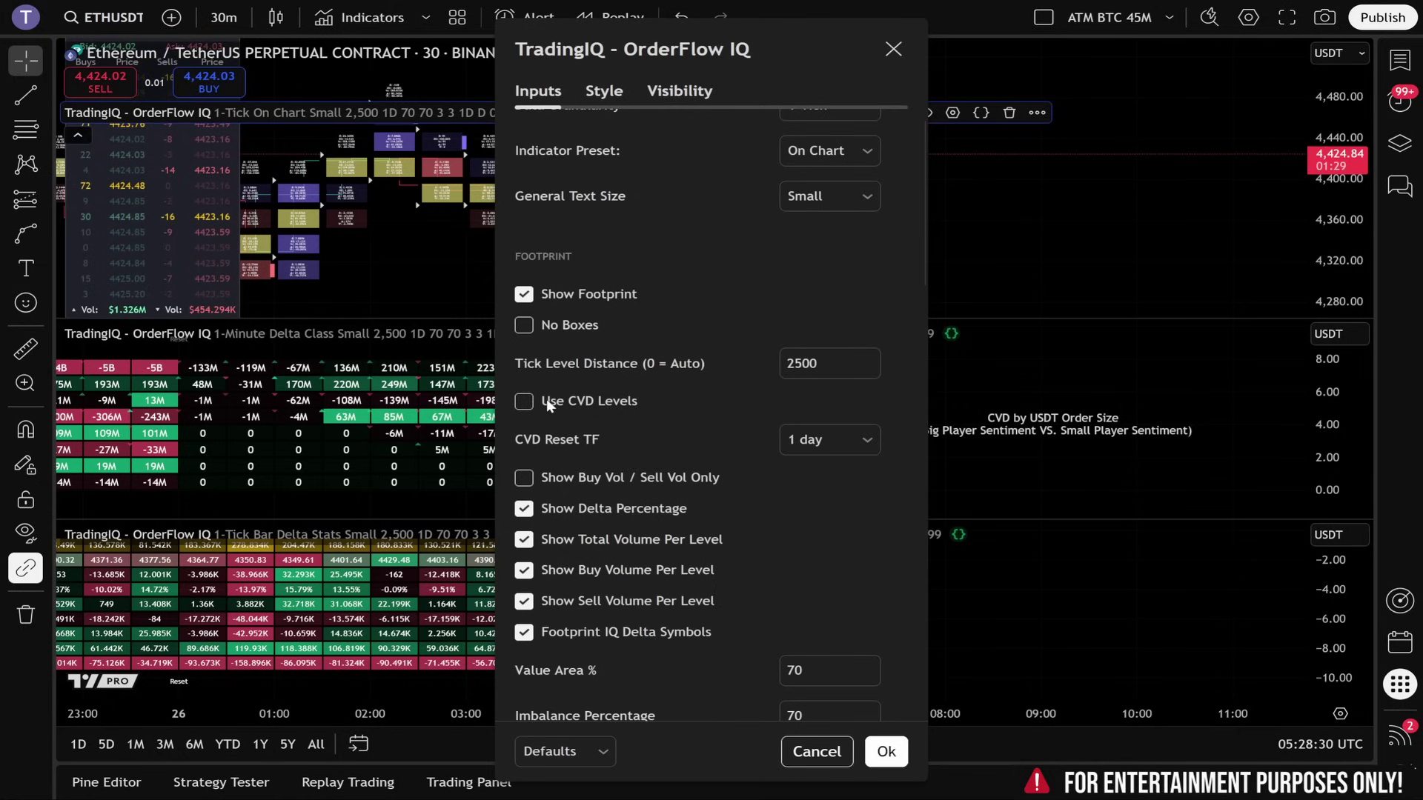
pyautogui.scroll(-2, 545, 399)
pyautogui.scroll(-3, 547, 405)
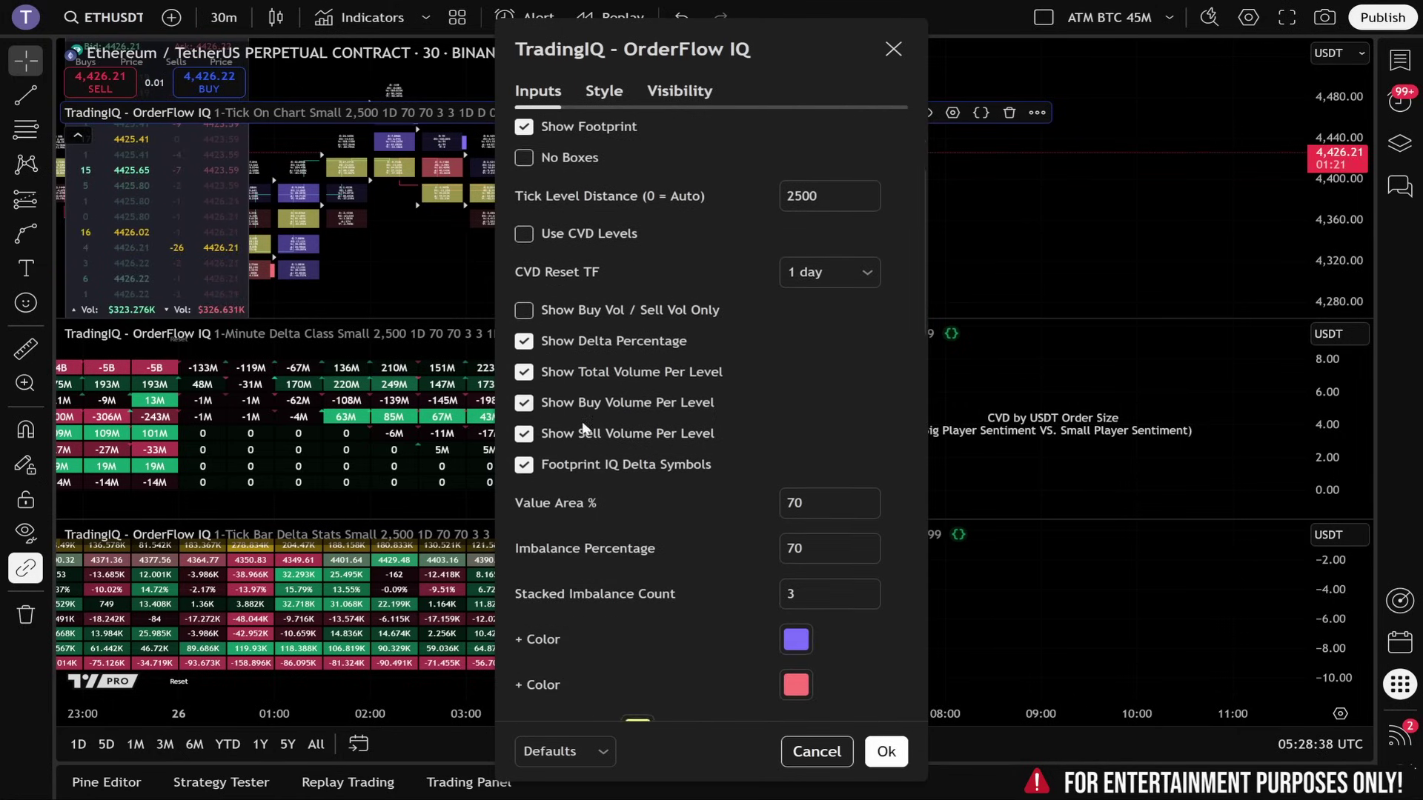
pyautogui.scroll(-1, 816, 480)
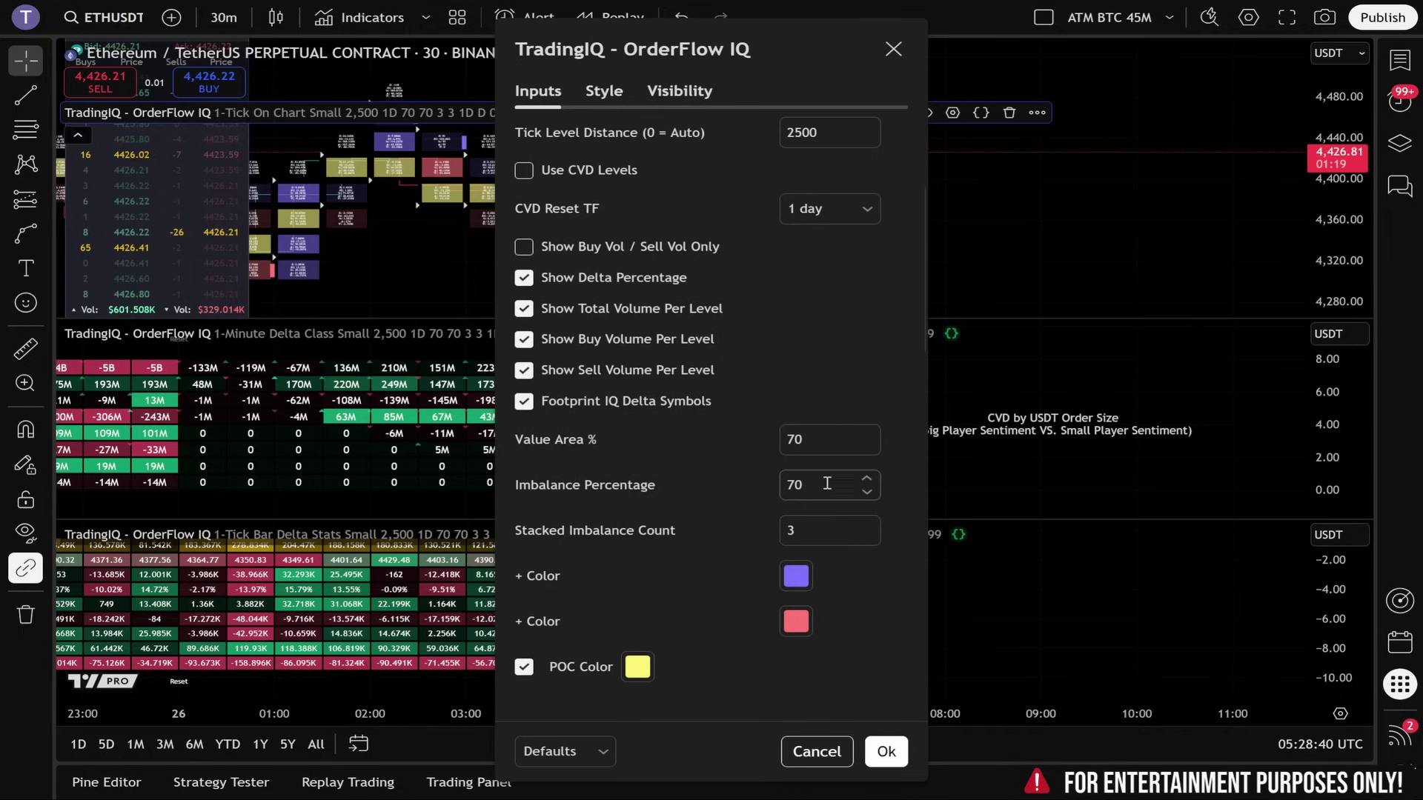
pyautogui.scroll(-2, 828, 488)
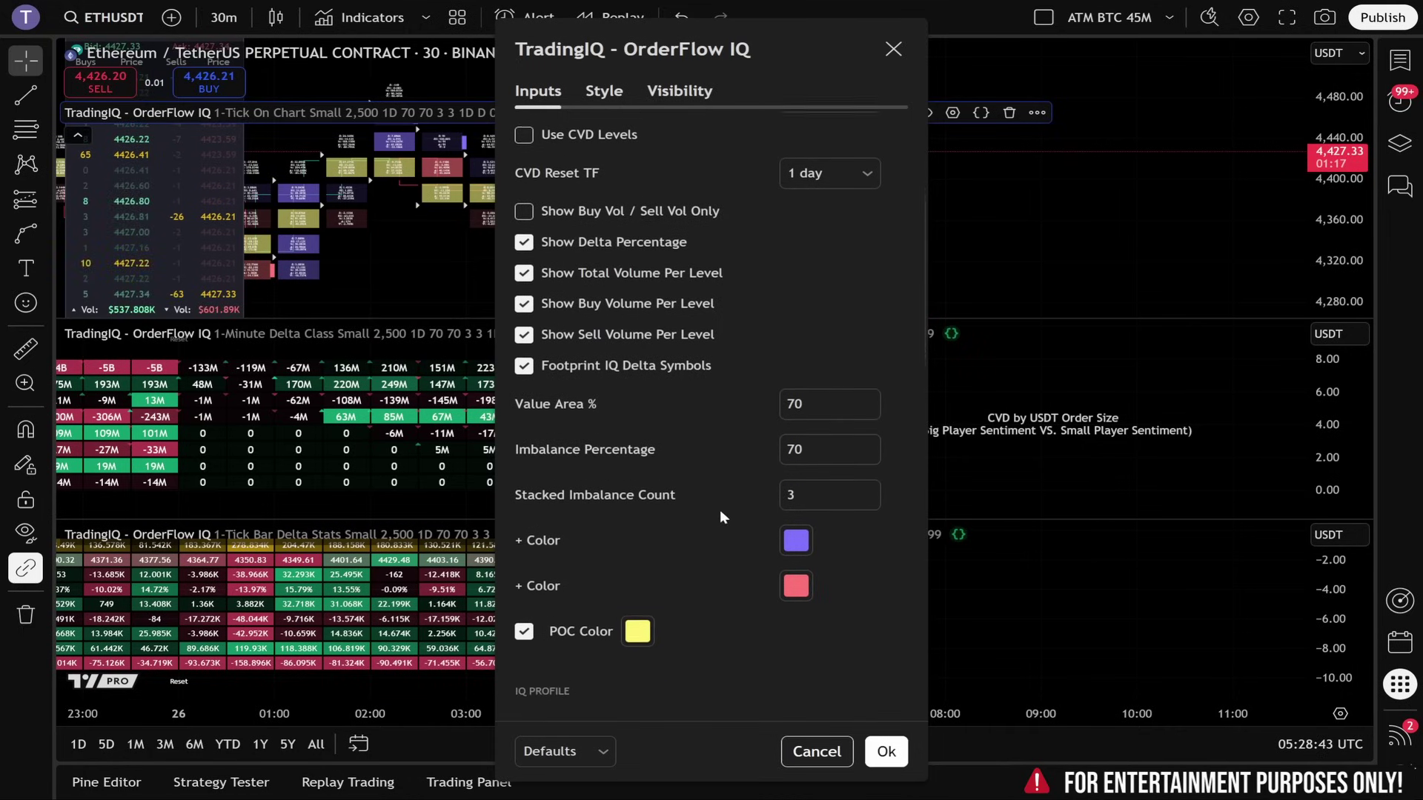
# Examine the IQ Profile, Delta Class and Order Flow Indicator inputs, including the dollar filter value
pyautogui.scroll(-5, 715, 514)
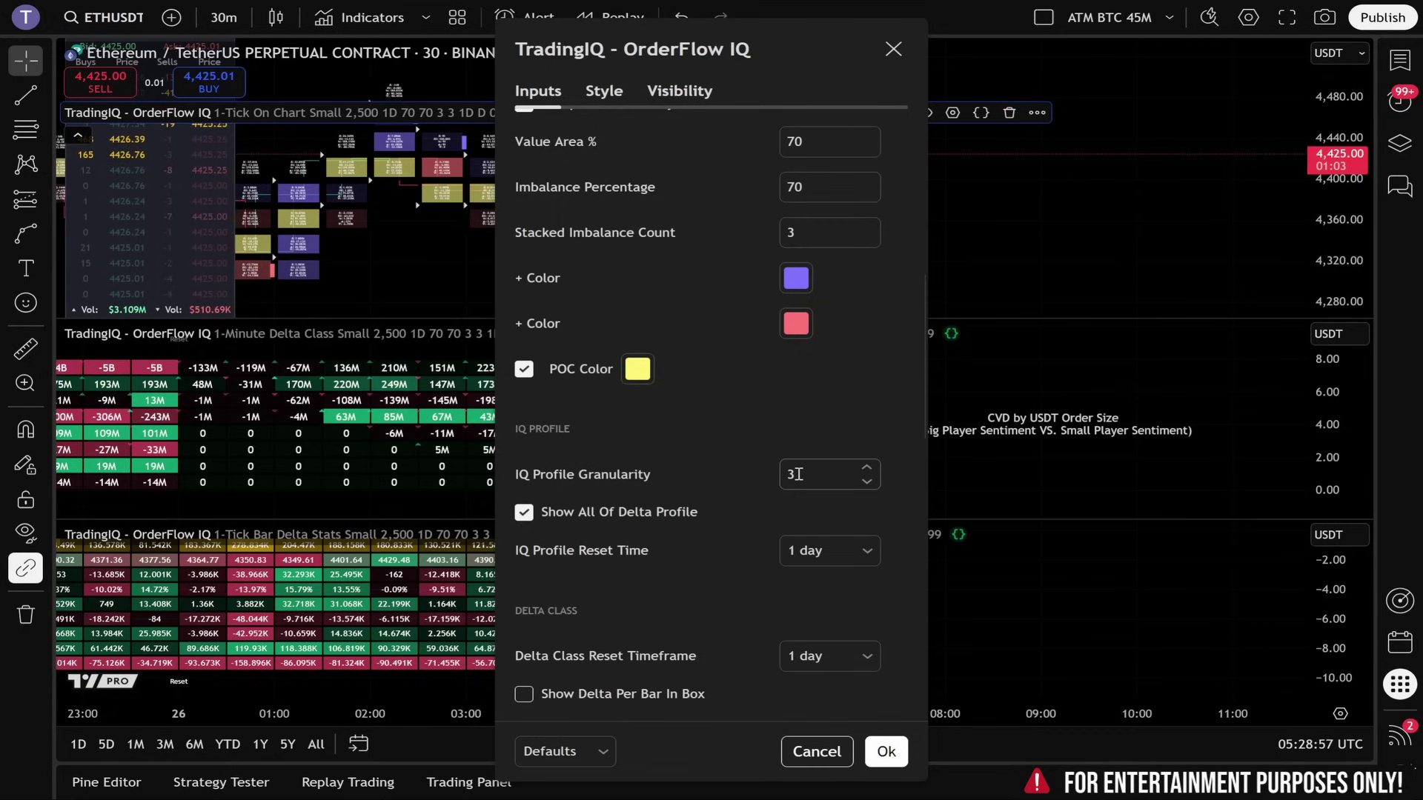
pyautogui.scroll(-4, 791, 482)
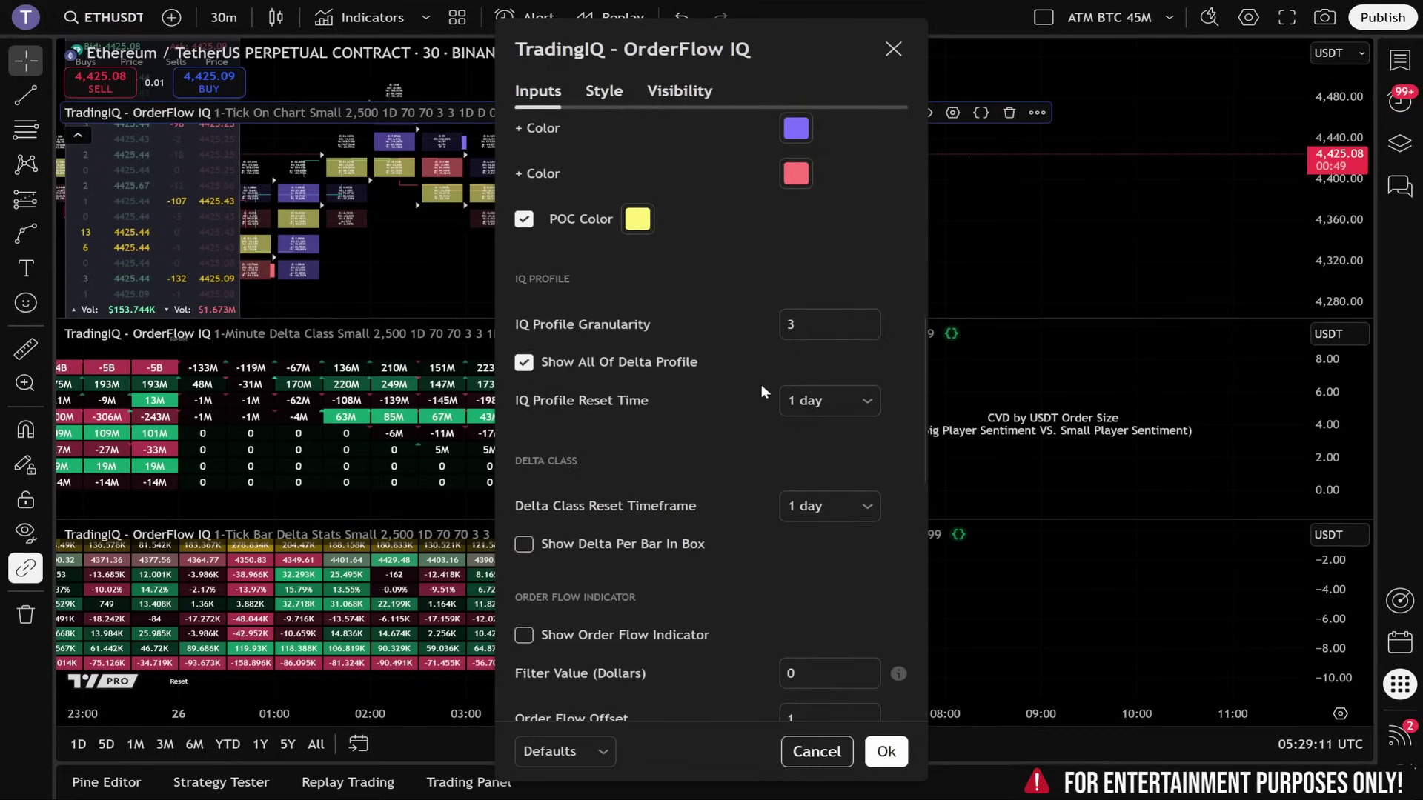
pyautogui.scroll(-2, 741, 500)
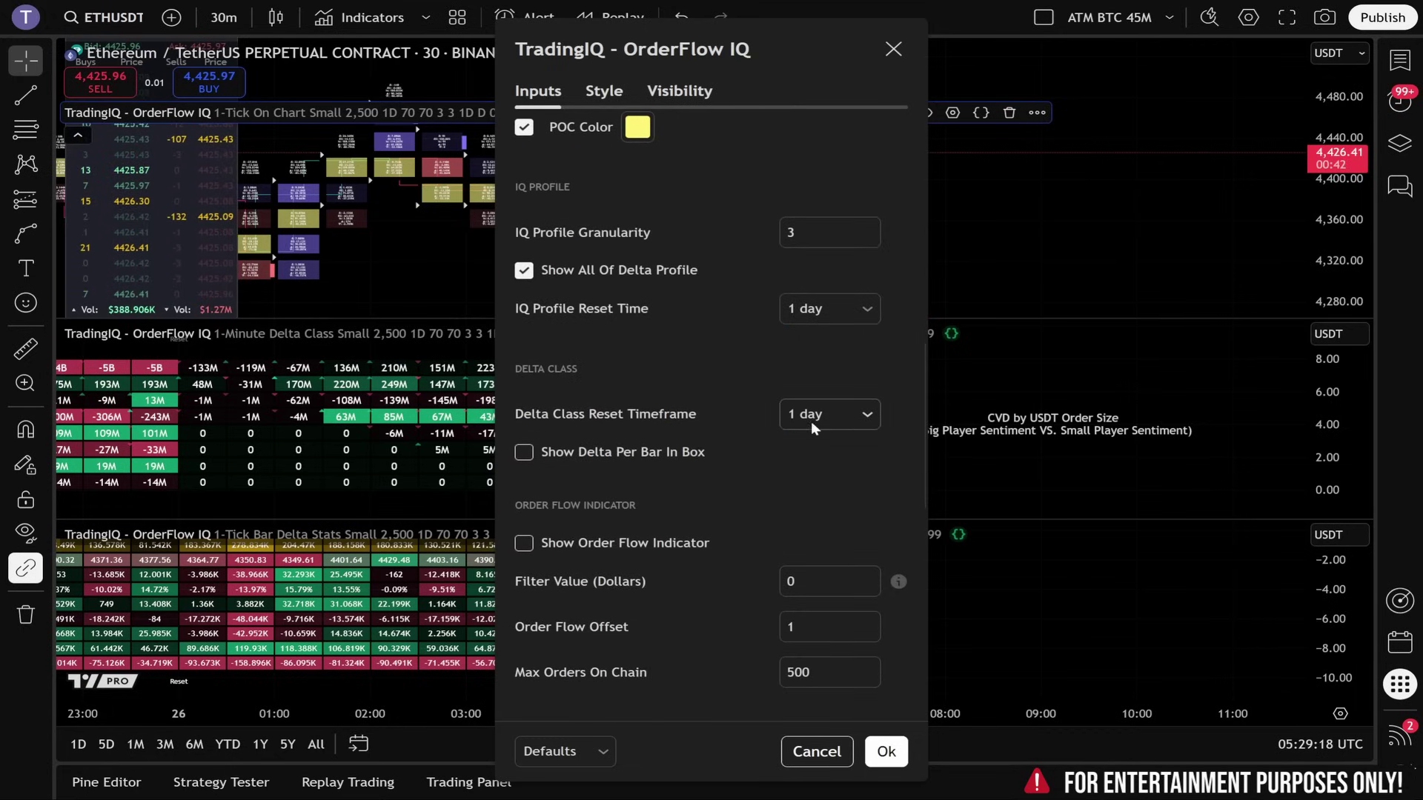
pyautogui.scroll(-5, 843, 406)
pyautogui.click(820, 363)
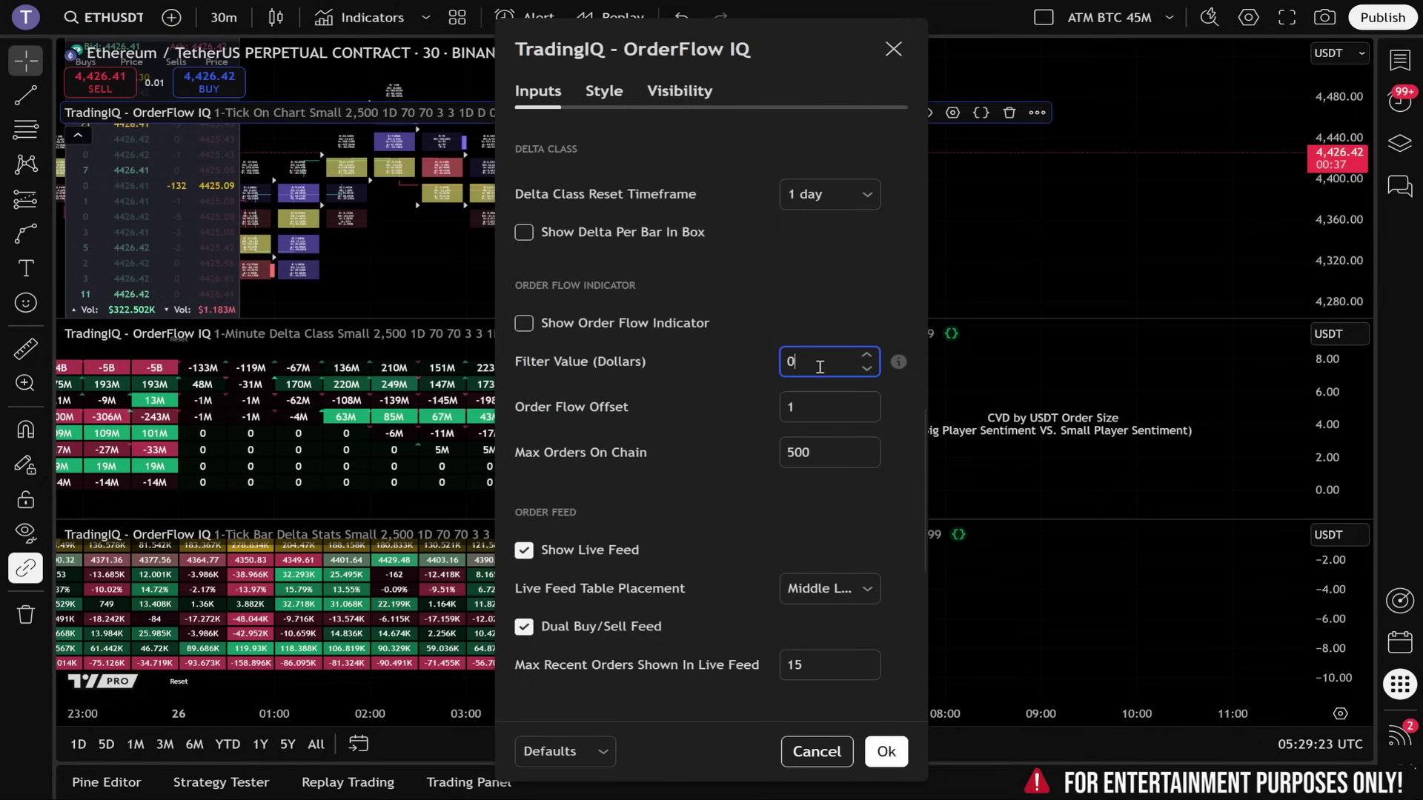
pyautogui.moveTo(819, 363); pyautogui.dragTo(761, 367)
pyautogui.click(752, 370)
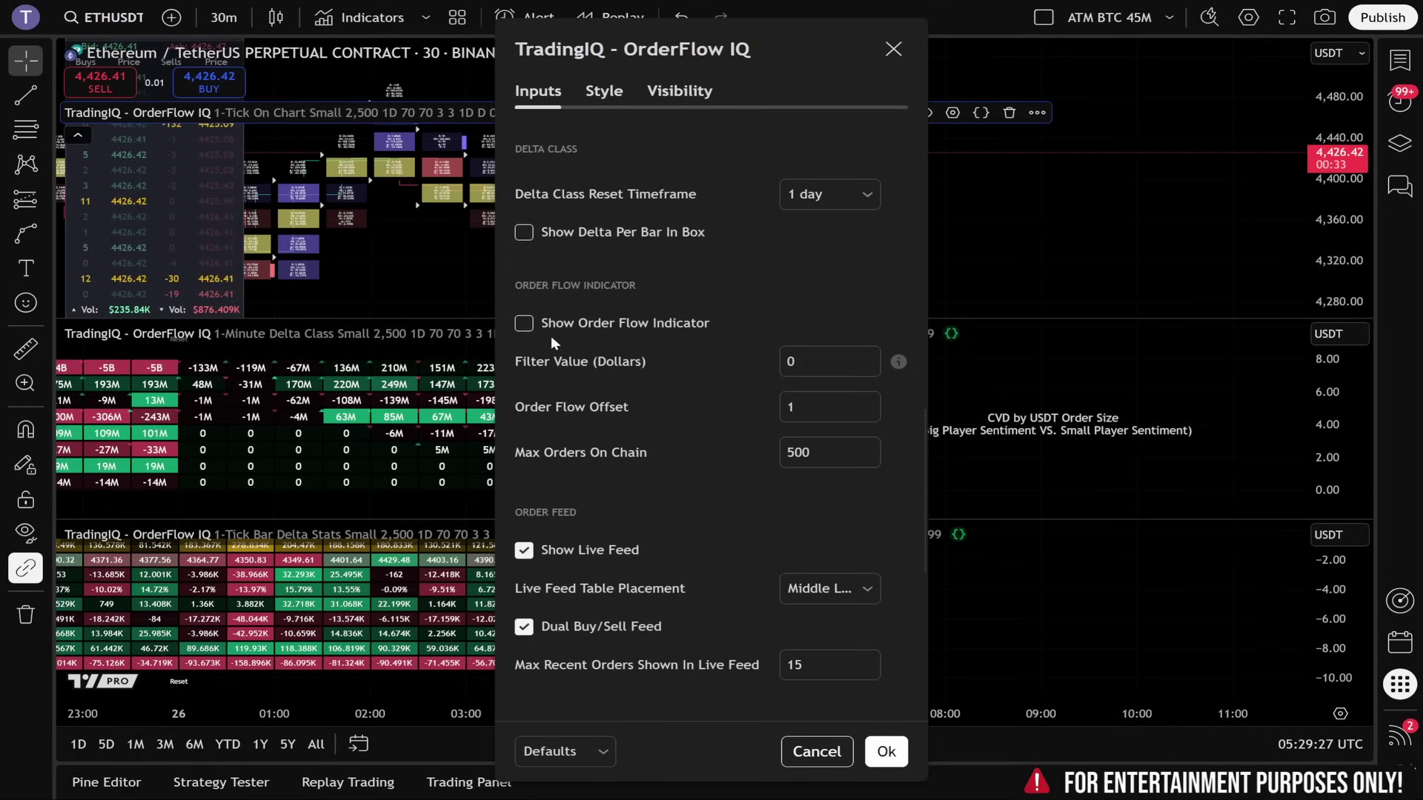
# Examine the Order Feed, CVD, Iceberg Detection and Live Delta Class Lines inputs, including the Rolling CVD Reset options
pyautogui.scroll(-3, 575, 363)
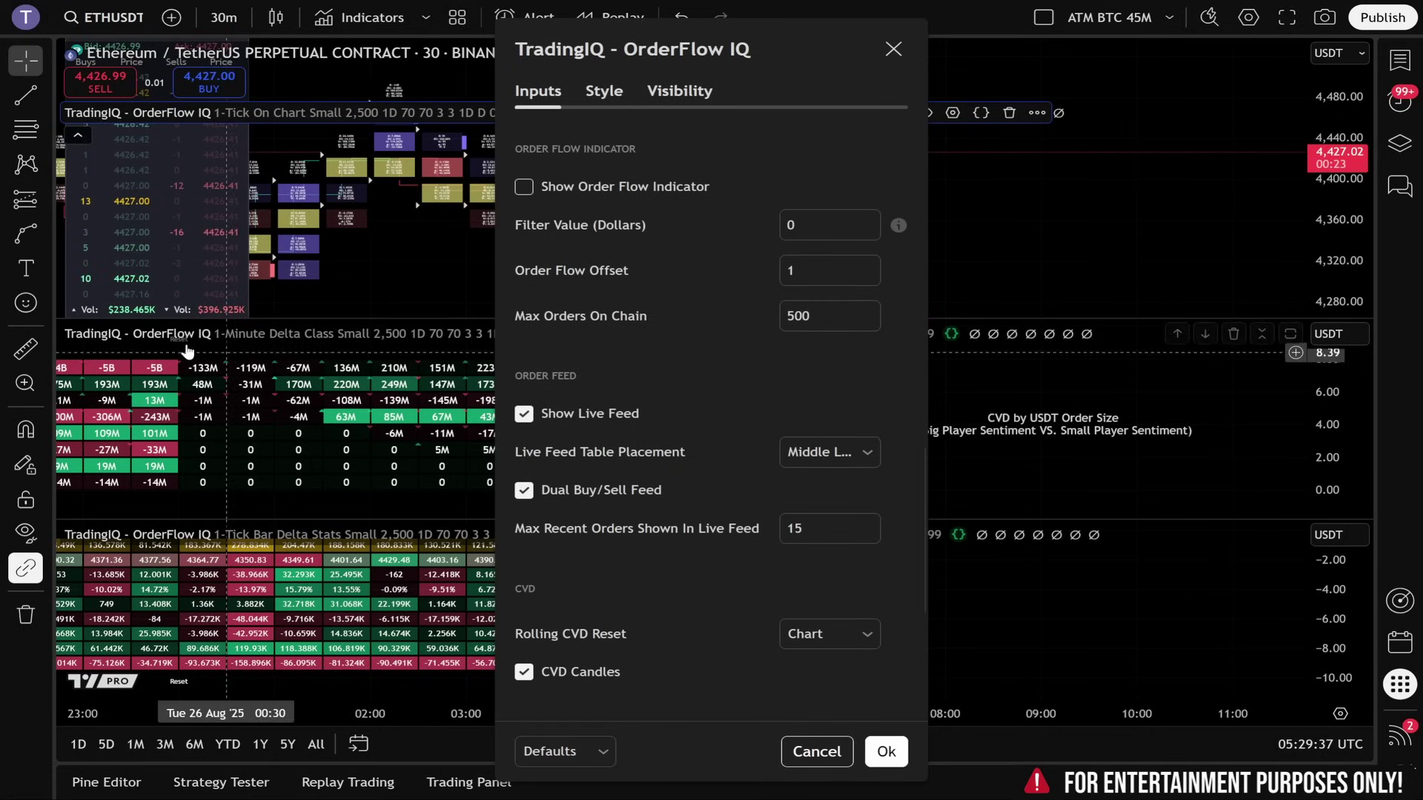
pyautogui.scroll(-2, 568, 447)
pyautogui.scroll(-2, 568, 447)
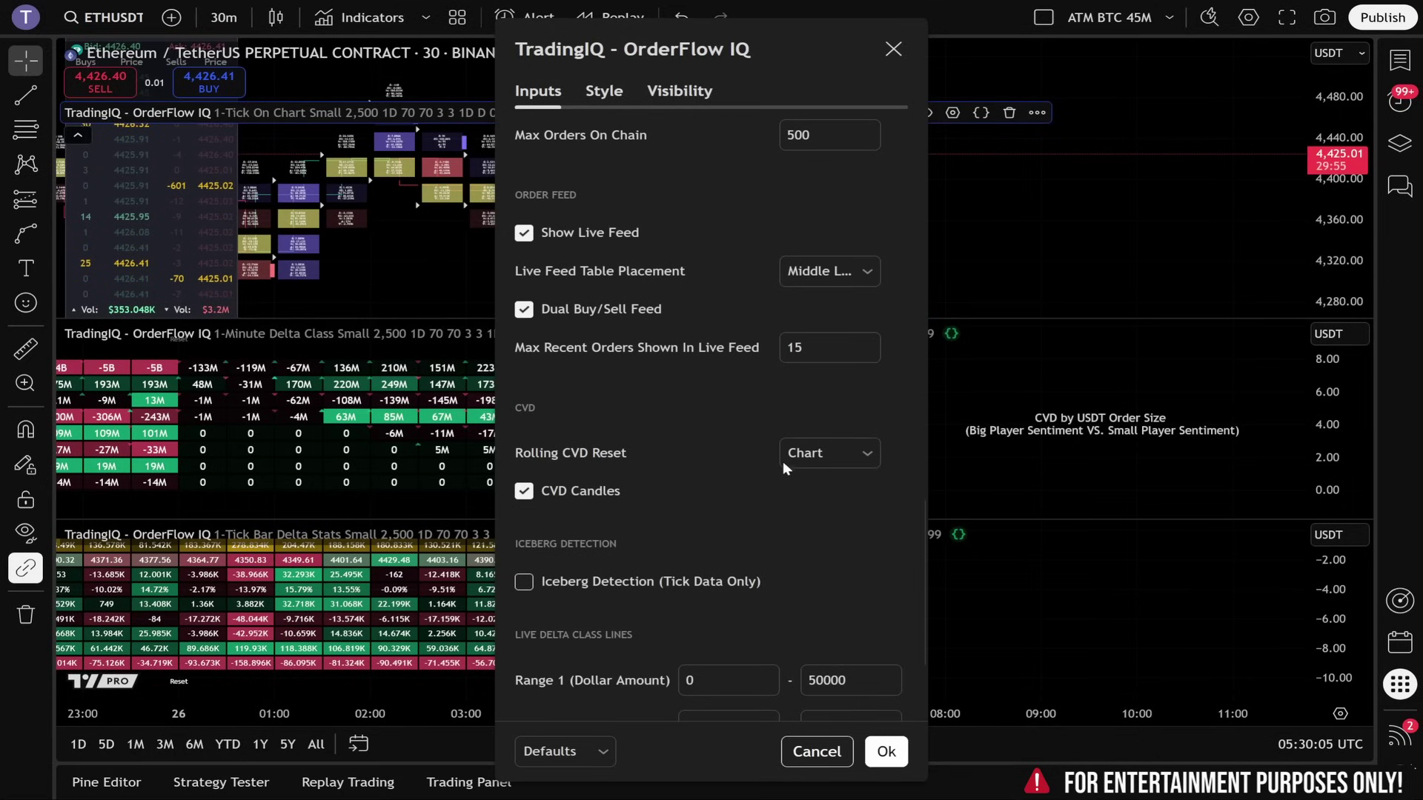
pyautogui.click(839, 451)
pyautogui.click(683, 460)
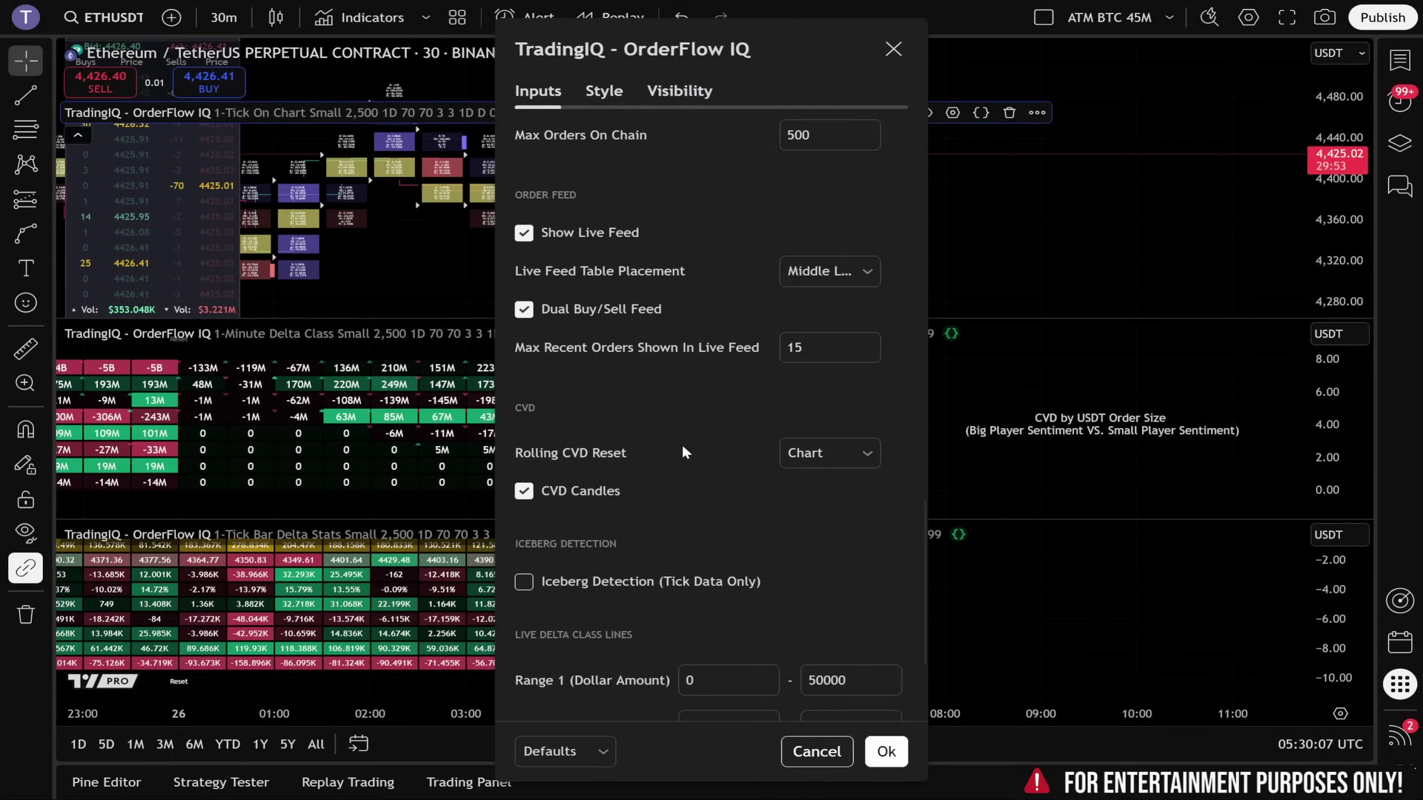
pyautogui.scroll(-4, 682, 445)
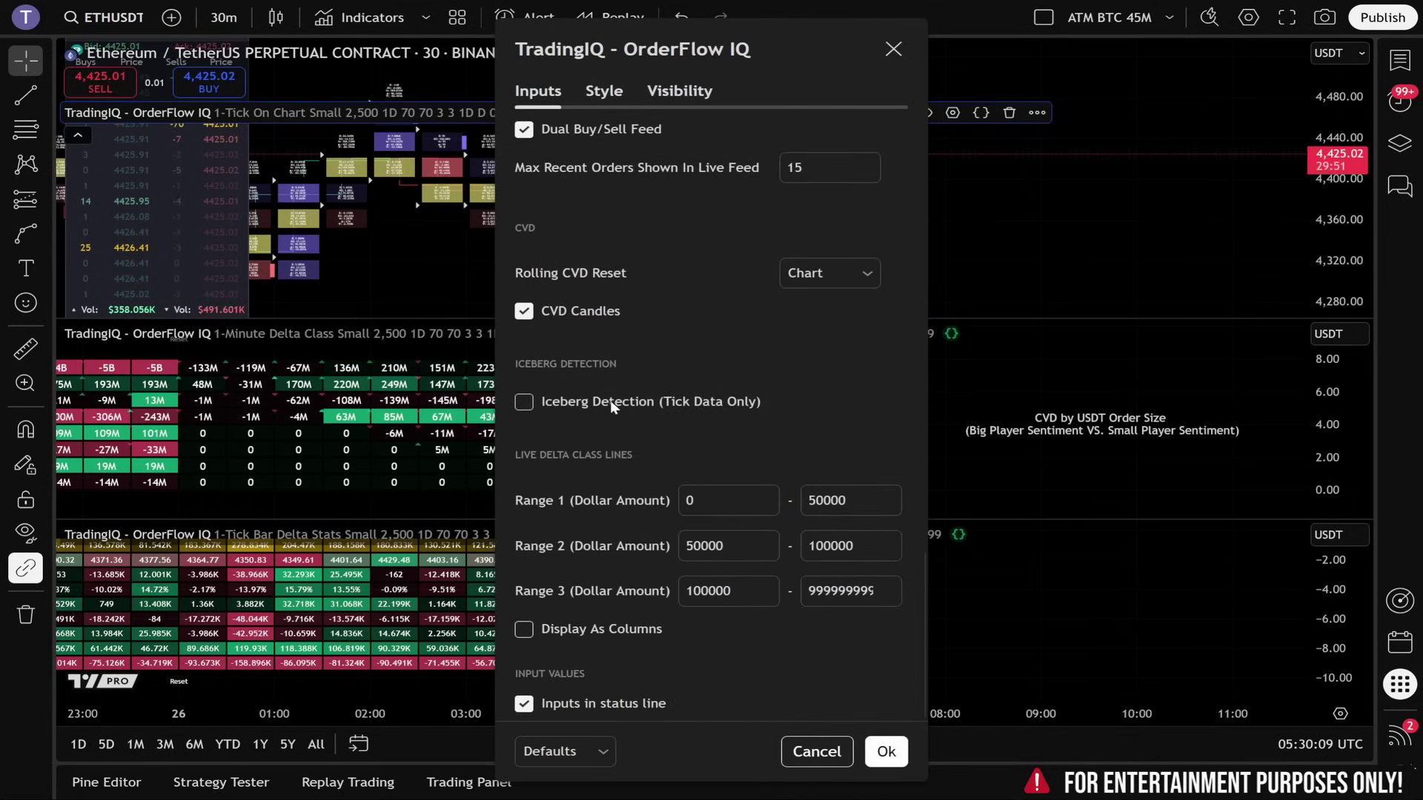
pyautogui.scroll(-1, 755, 531)
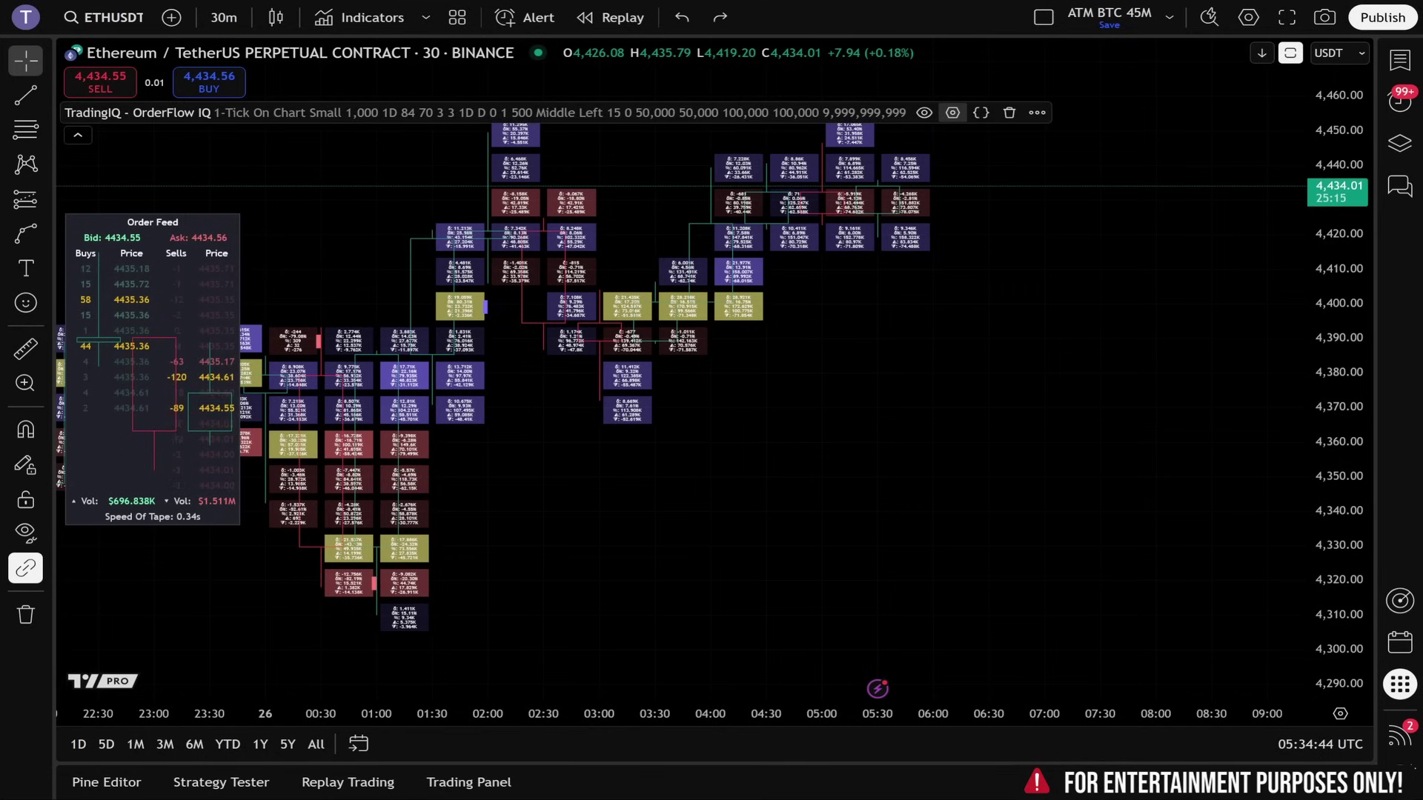
# Open the On Chart indicator's settings, move the dialog off the footprint bars, and review its inputs through the Order Flow Indicator section
pyautogui.click(952, 111)
pyautogui.moveTo(733, 83); pyautogui.dragTo(1178, 83)
pyautogui.scroll(-3, 1138, 387)
pyautogui.scroll(-3, 1131, 406)
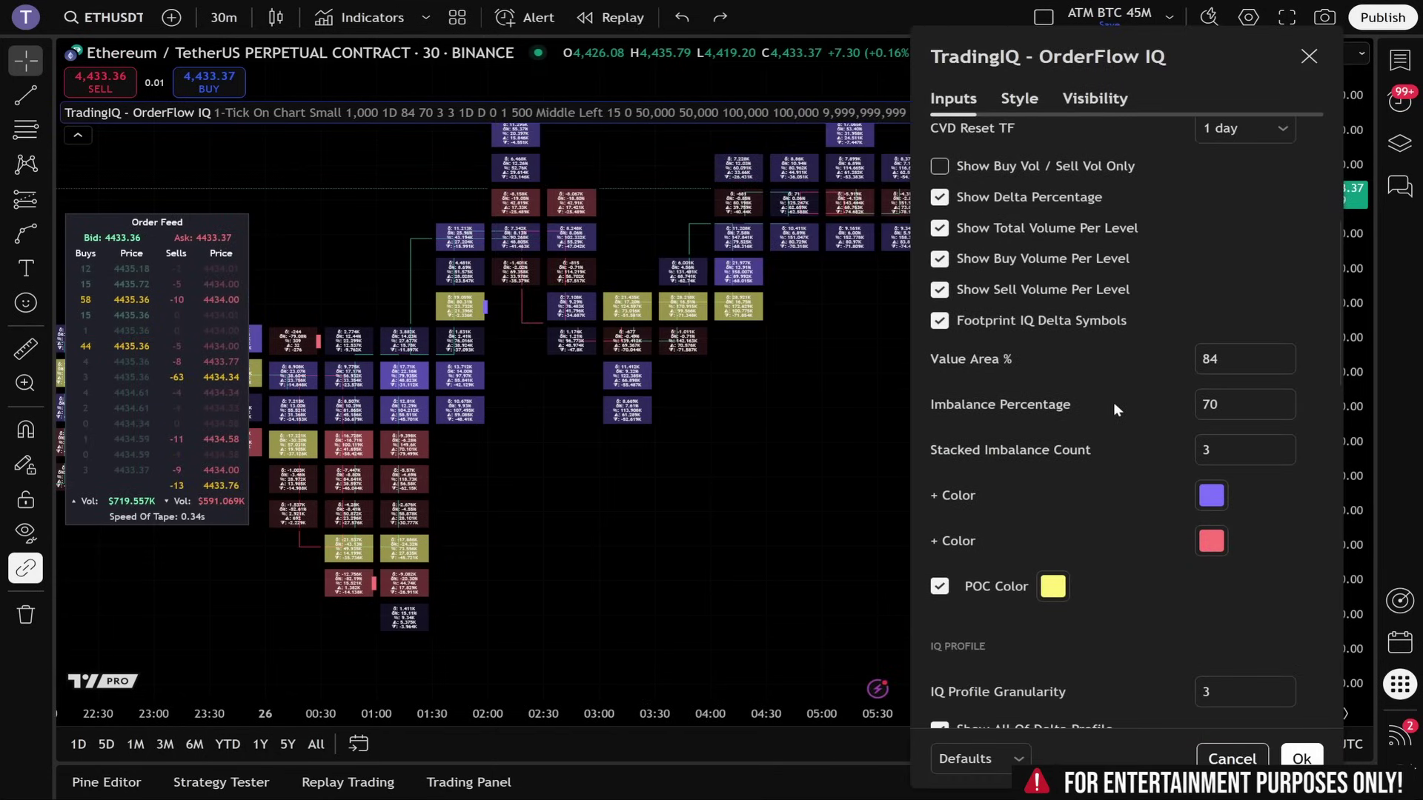
pyautogui.scroll(-3, 1115, 409)
pyautogui.scroll(-3, 1133, 495)
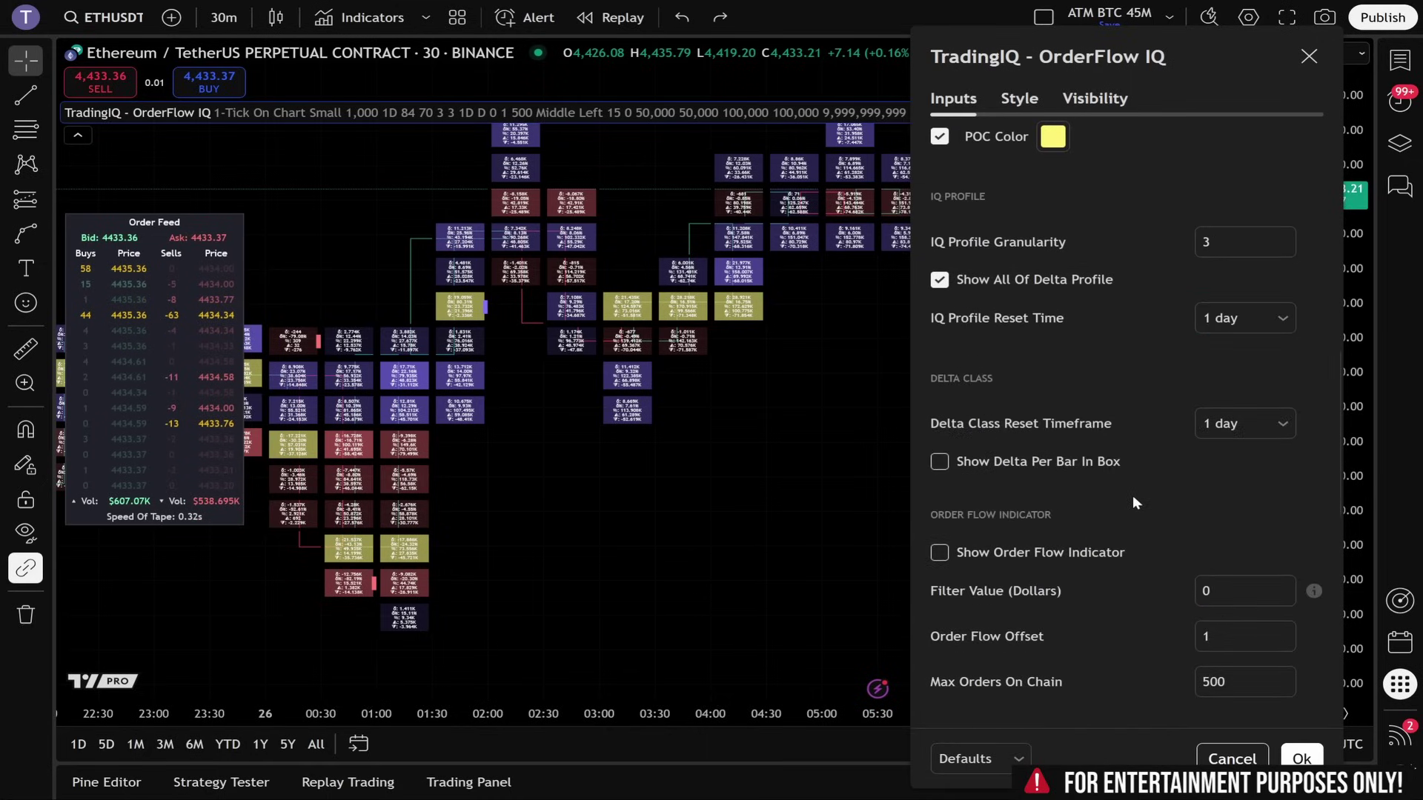
pyautogui.scroll(1, 1132, 495)
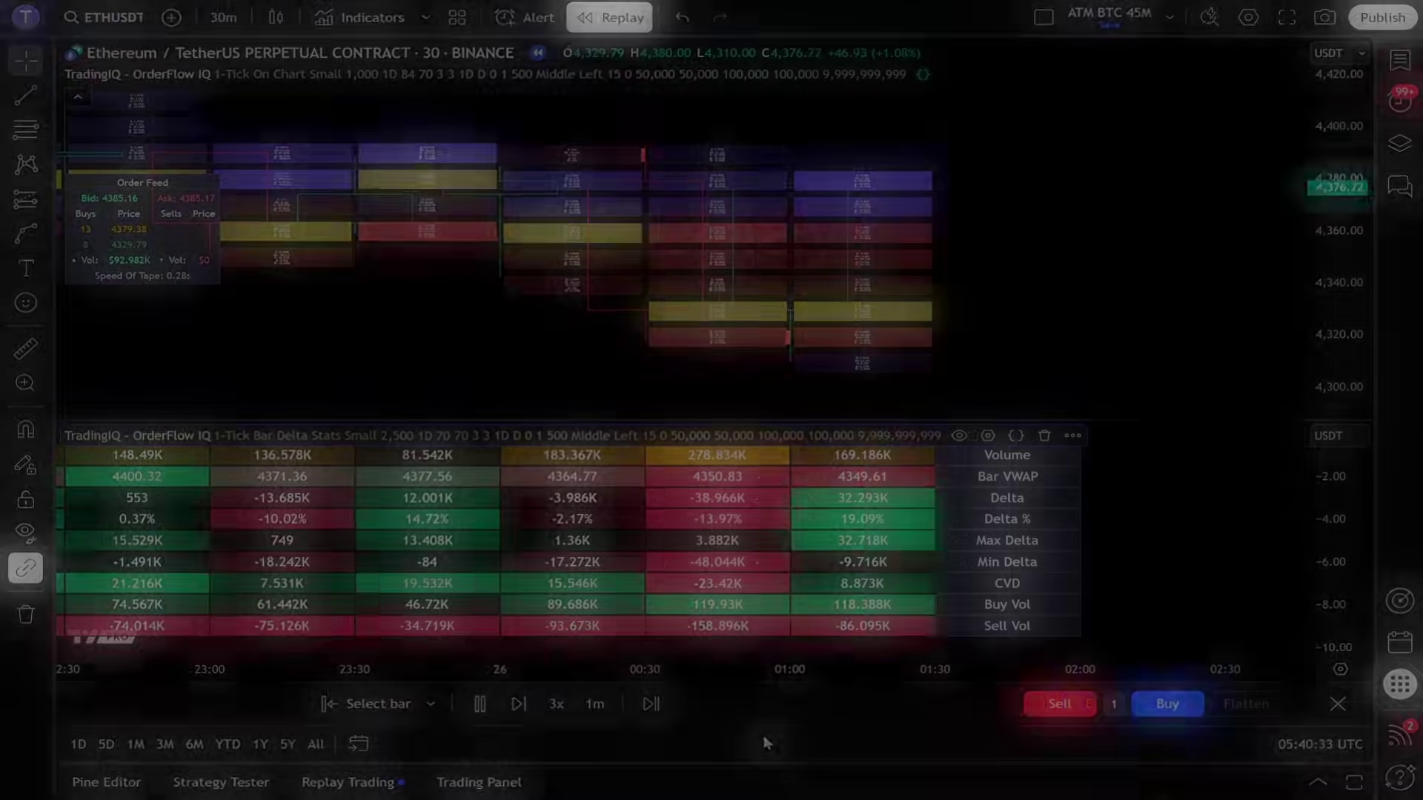